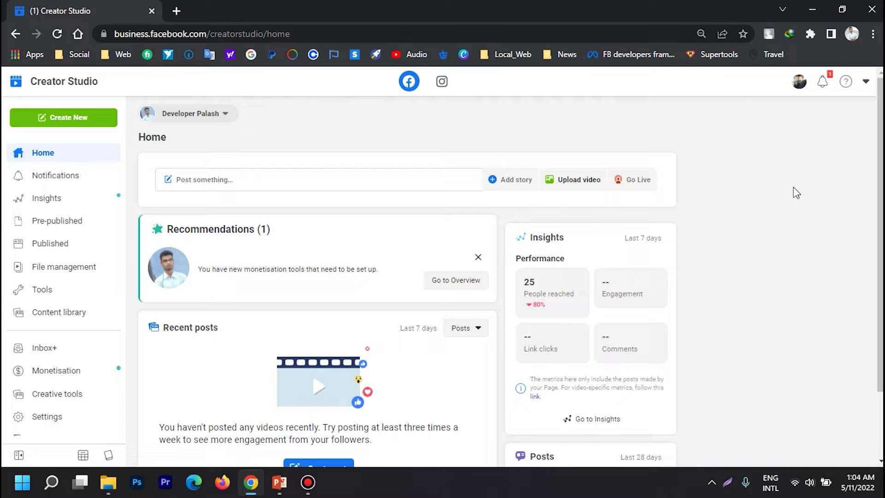
{"action": "left_click", "coordinate": [280, 25]}
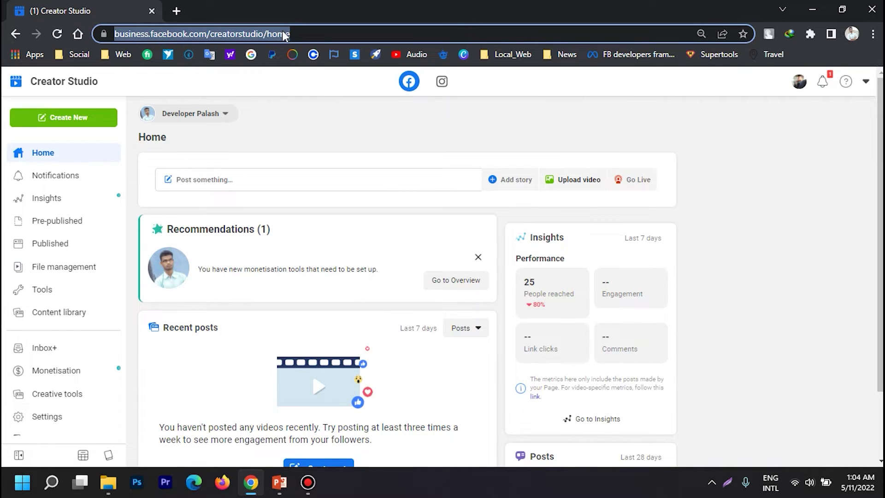
{"action": "left_click", "coordinate": [308, 33]}
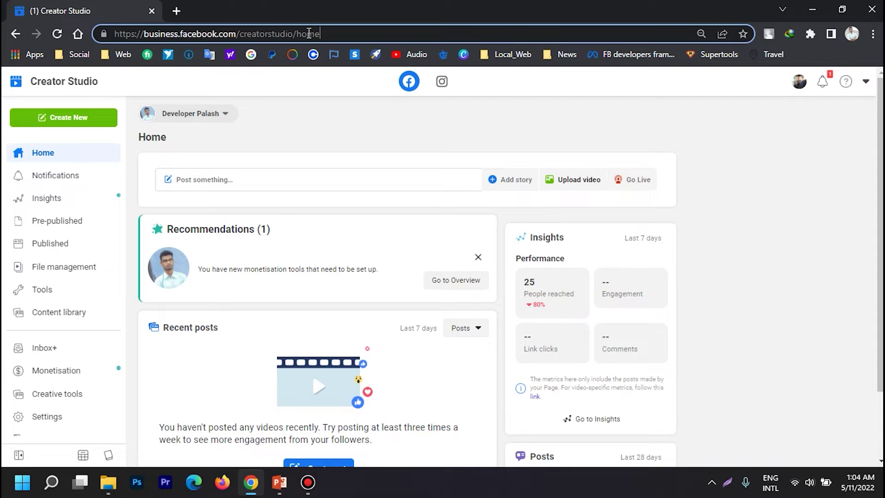
{"action": "left_click_drag", "start_coordinate": [117, 34], "coordinate": [294, 34]}
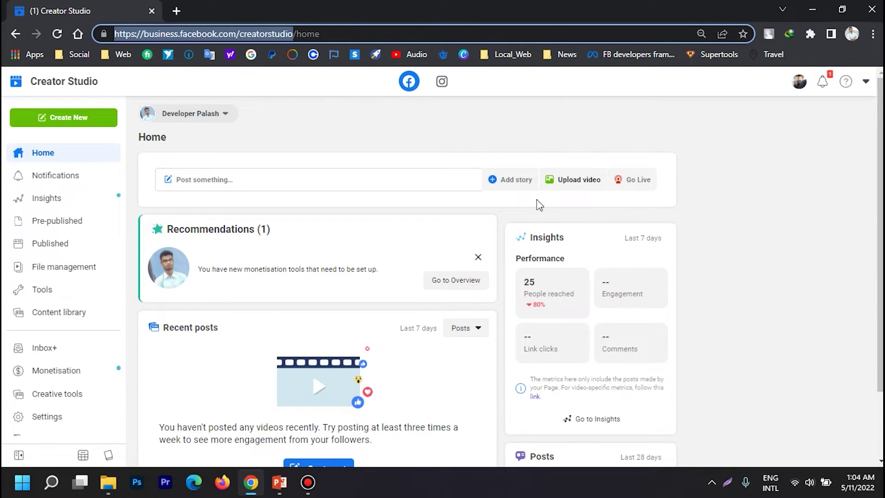
{"action": "left_click", "coordinate": [796, 214]}
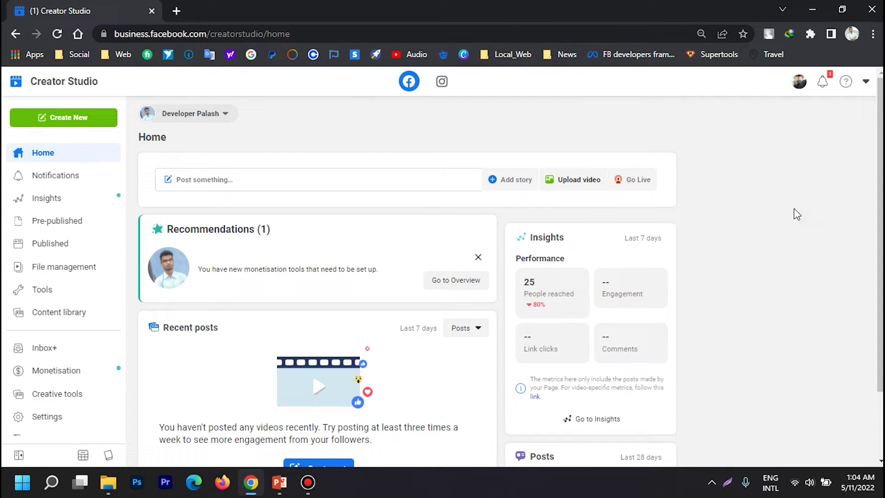
- Look through the list of Pages and Page collections available for viewing, then close it without changing the selection
{"action": "left_click", "coordinate": [187, 114]}
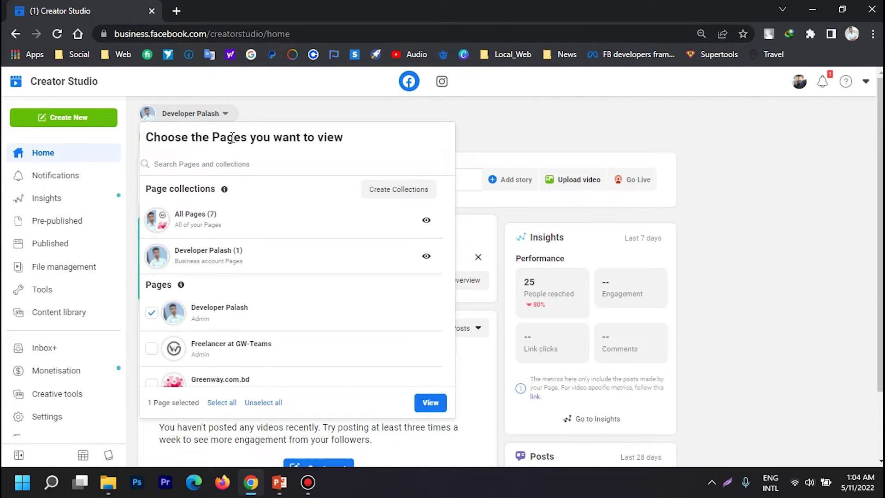
{"action": "scroll", "coordinate": [265, 300], "scroll_direction": "down", "scroll_amount": 3}
{"action": "scroll", "coordinate": [261, 331], "scroll_direction": "up", "scroll_amount": 5}
{"action": "left_click", "coordinate": [507, 144]}
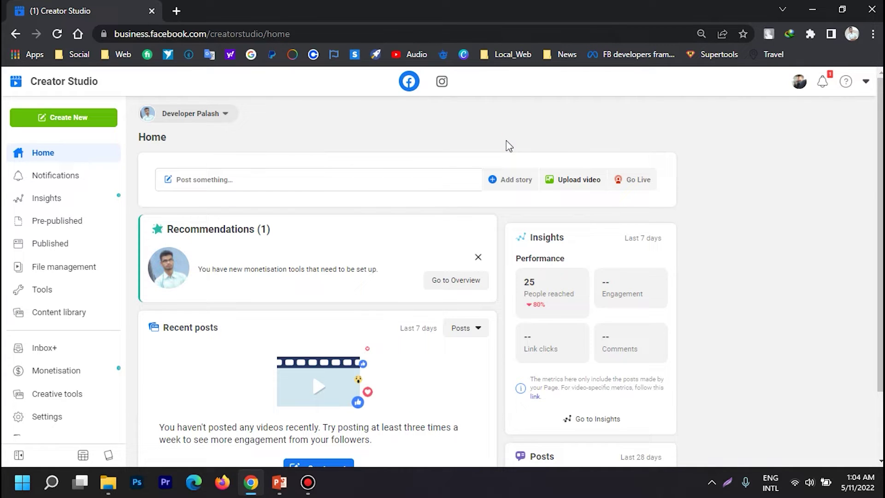
- Examine the Home dashboard and the navigation sections from Create New down to Resources
{"action": "scroll", "coordinate": [509, 152], "scroll_direction": "down", "scroll_amount": 2}
{"action": "scroll", "coordinate": [461, 235], "scroll_direction": "up", "scroll_amount": 2}
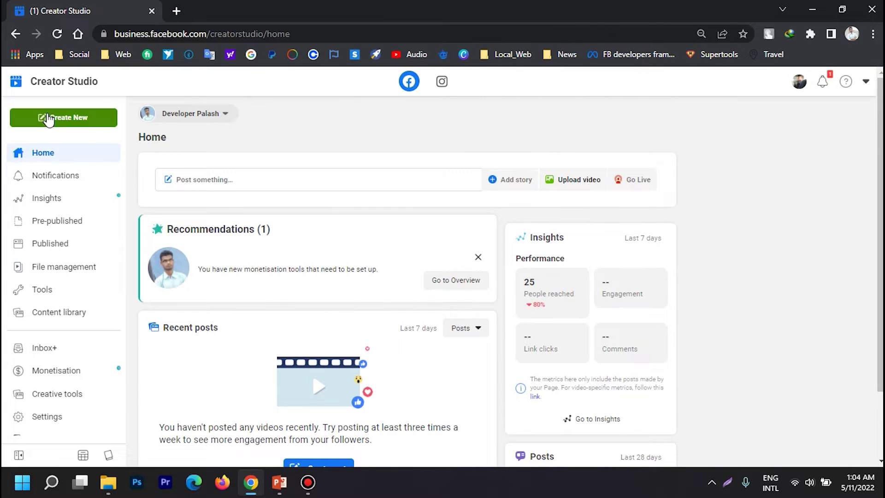
{"action": "scroll", "coordinate": [58, 368], "scroll_direction": "down", "scroll_amount": 1}
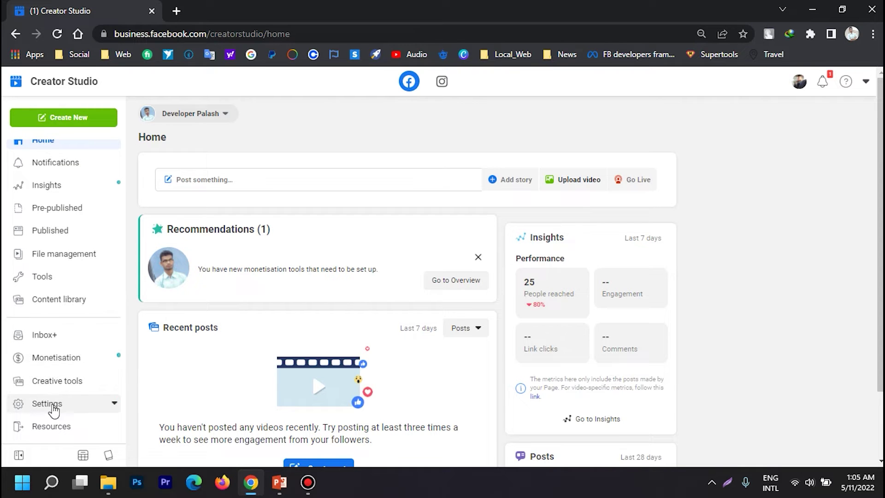
{"action": "scroll", "coordinate": [65, 251], "scroll_direction": "up", "scroll_amount": 1}
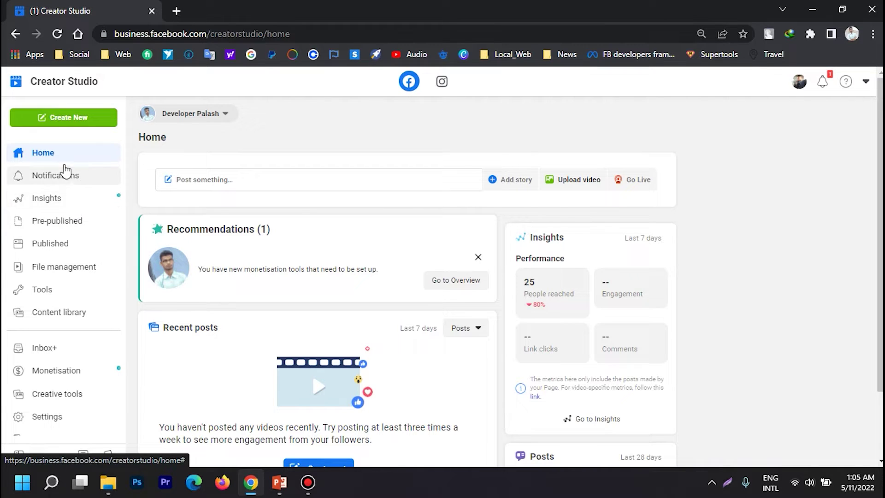
{"action": "scroll", "coordinate": [57, 373], "scroll_direction": "down", "scroll_amount": 1}
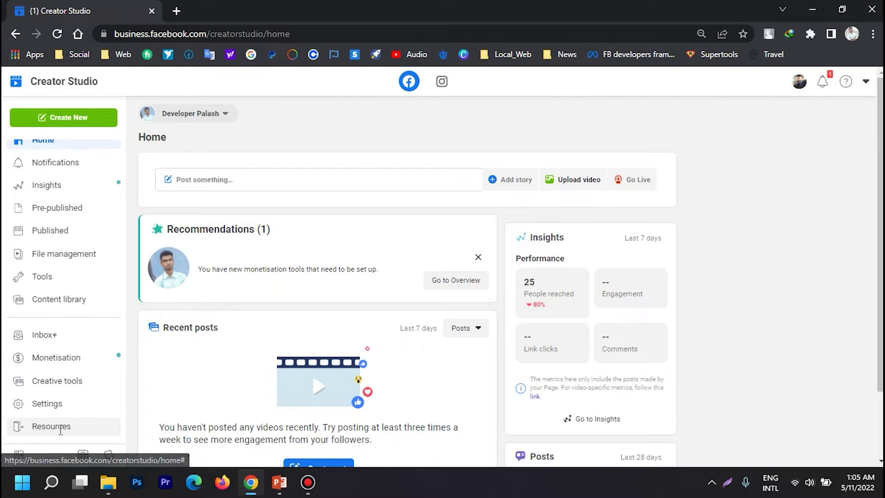
{"action": "scroll", "coordinate": [61, 221], "scroll_direction": "up", "scroll_amount": 1}
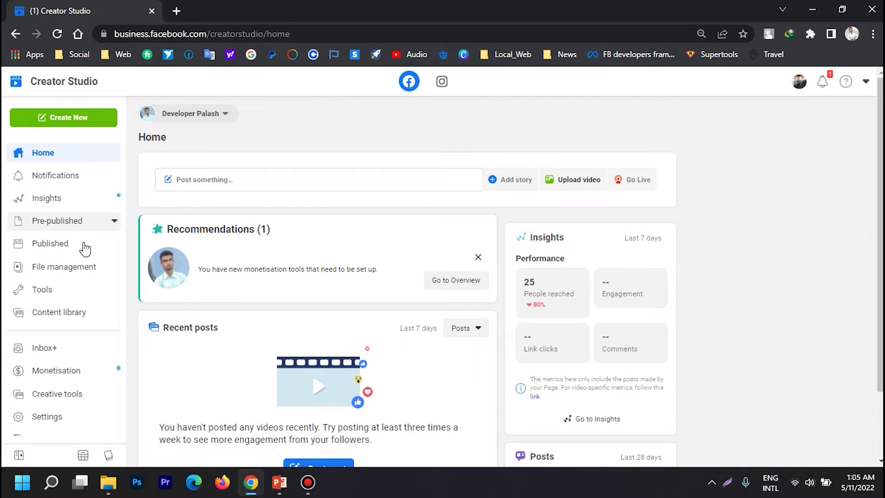
{"action": "scroll", "coordinate": [247, 283], "scroll_direction": "down", "scroll_amount": 2}
{"action": "scroll", "coordinate": [34, 179], "scroll_direction": "up", "scroll_amount": 2}
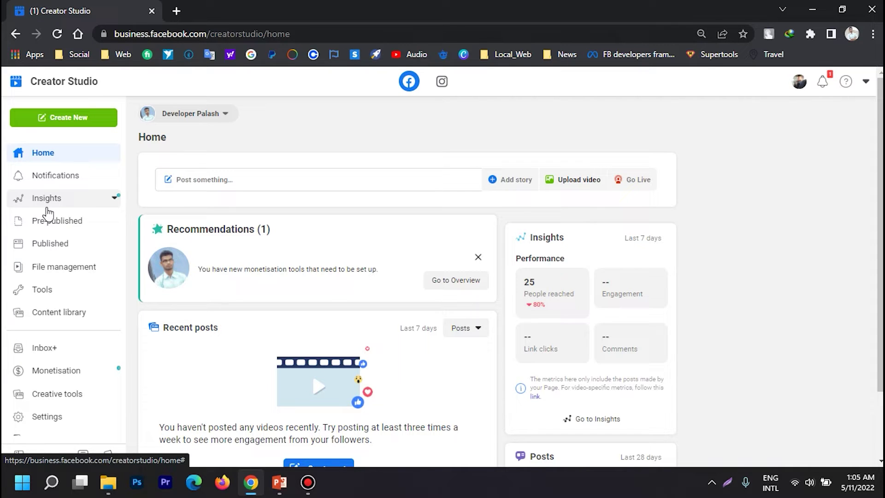
{"action": "left_click", "coordinate": [56, 120]}
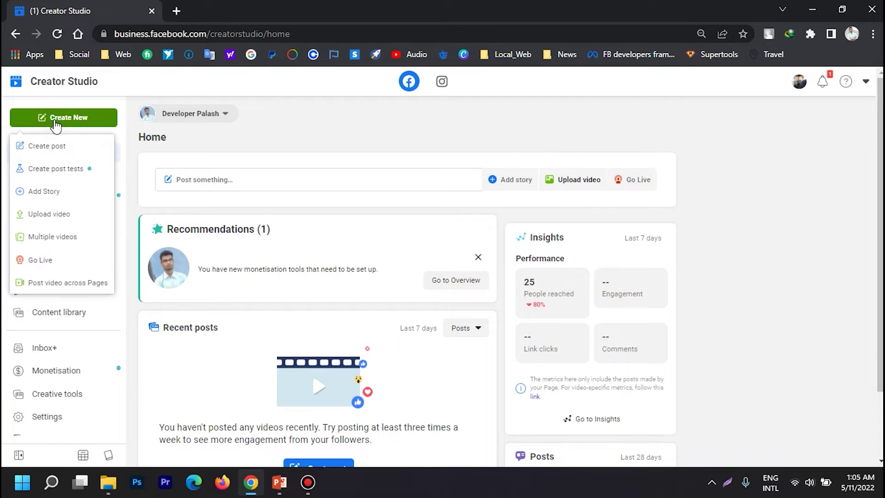
{"action": "left_click", "coordinate": [65, 234]}
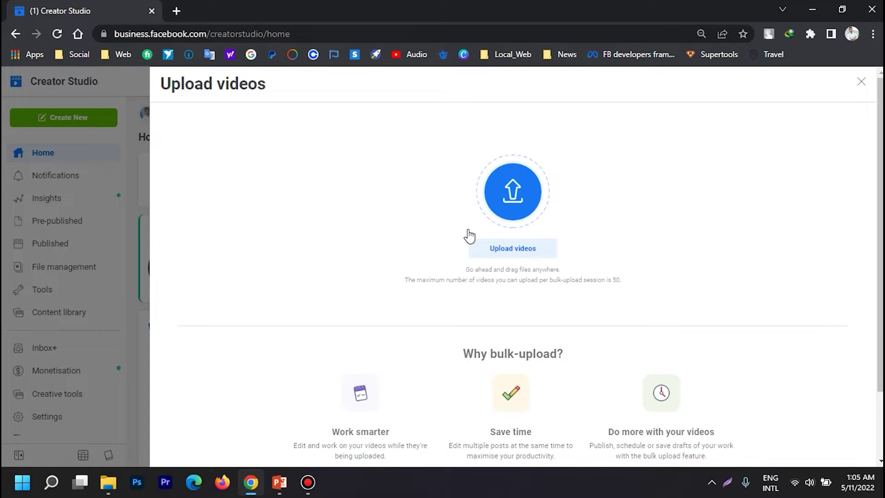
{"action": "left_click", "coordinate": [861, 83]}
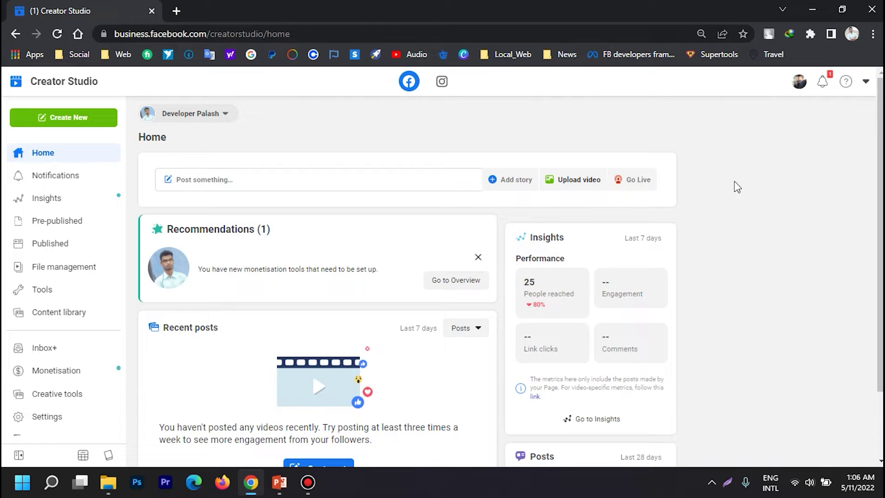
- Start a new playlist in the Playlists tool and assign it to the Page currently being viewed
{"action": "left_click", "coordinate": [46, 293]}
{"action": "left_click", "coordinate": [51, 326]}
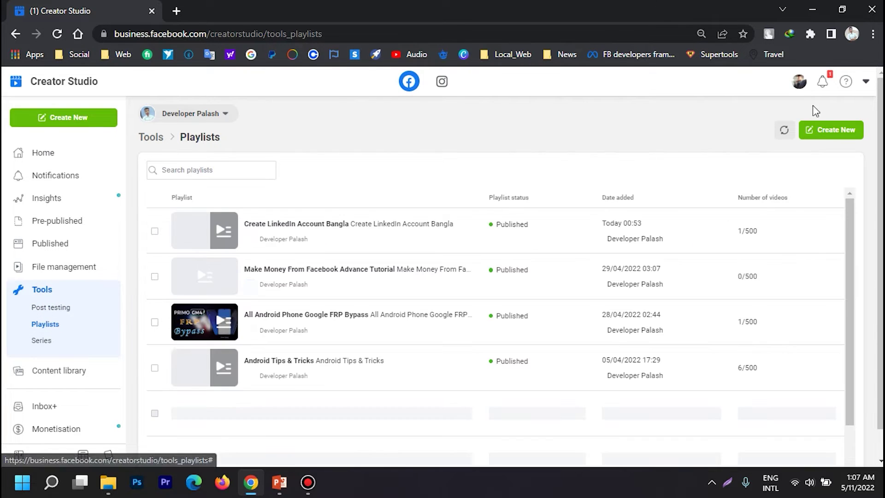
{"action": "left_click", "coordinate": [838, 130]}
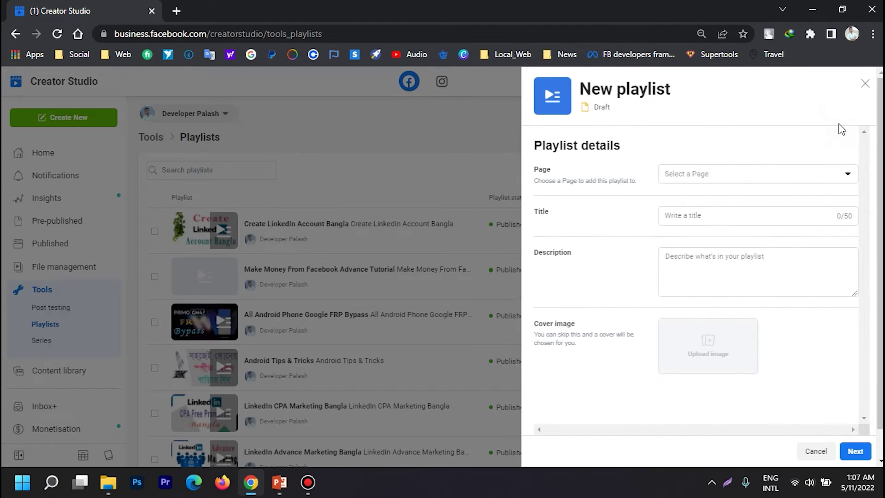
{"action": "left_click", "coordinate": [677, 174]}
{"action": "left_click", "coordinate": [693, 197]}
- Copy the folder name "LinkedIn Company Business Page Setup Bangla" from the Video folder in File Explorer and use it as the playlist title
{"action": "left_click", "coordinate": [696, 216]}
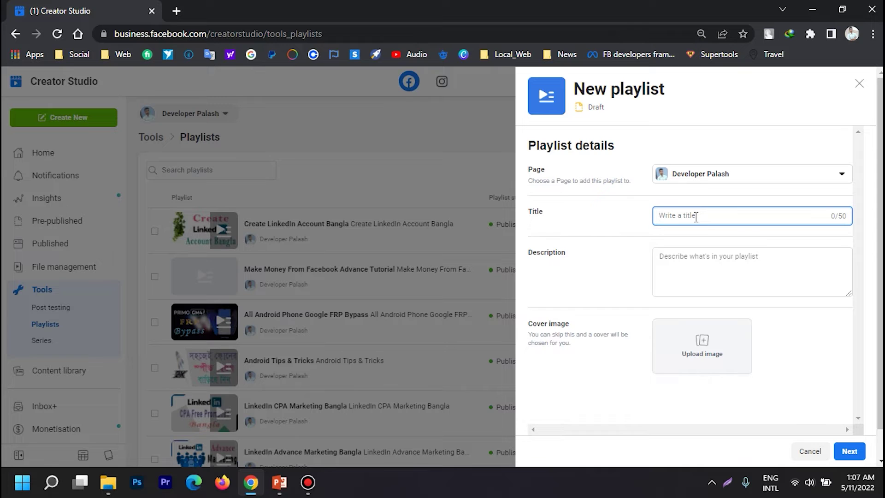
{"action": "left_click", "coordinate": [108, 482]}
{"action": "left_click", "coordinate": [176, 142]}
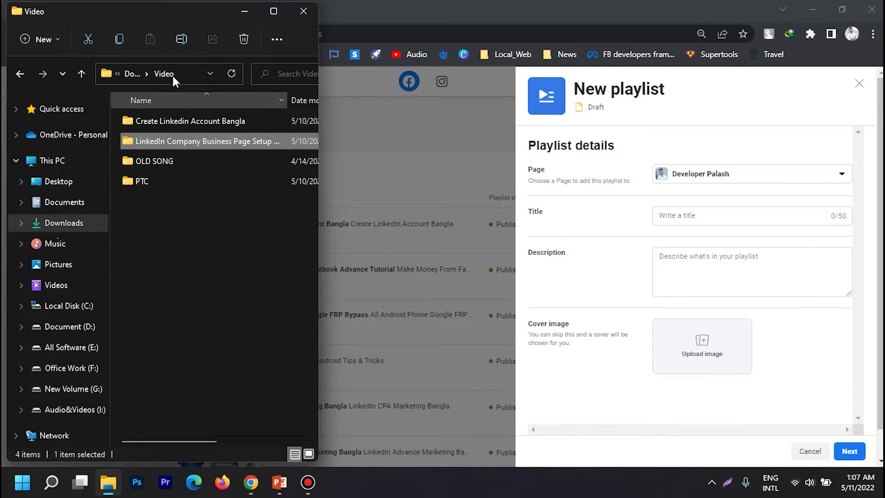
{"action": "left_click", "coordinate": [182, 39]}
{"action": "key", "text": "ctrl+c"}
{"action": "left_click", "coordinate": [187, 303]}
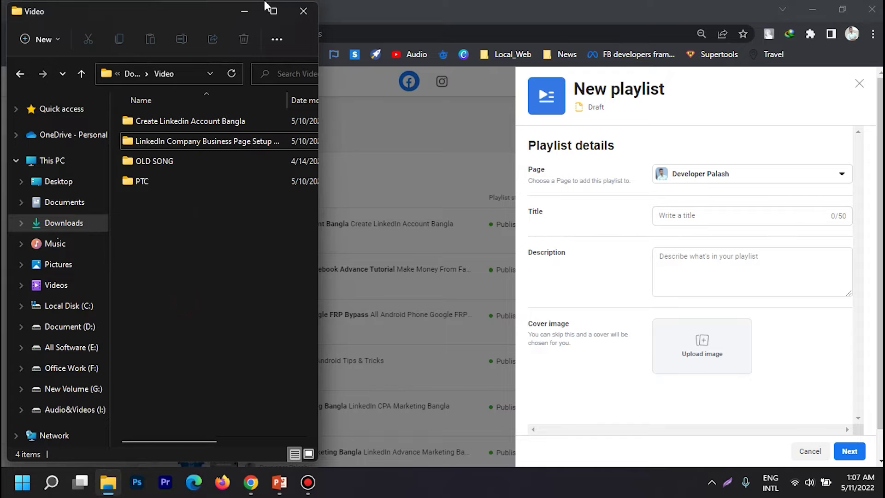
{"action": "left_click", "coordinate": [244, 11]}
{"action": "key", "text": "ctrl+v"}
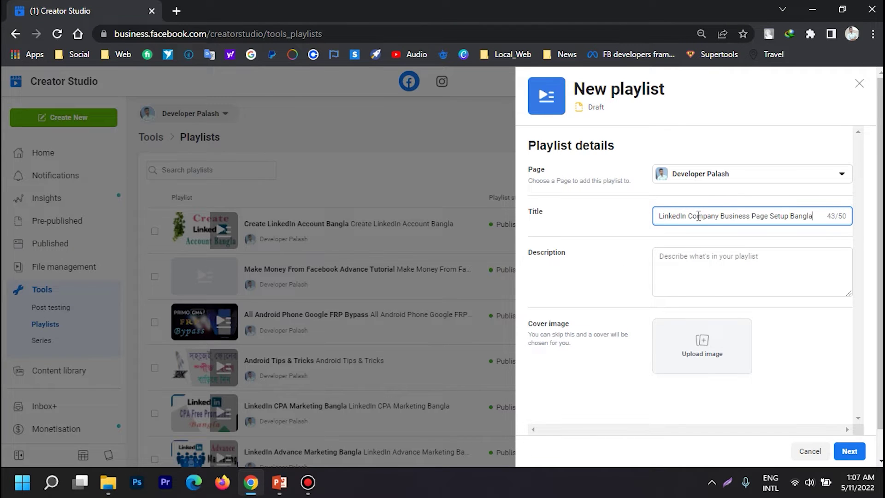
- Enter "LinkedIn Company Business Page Setup Bangla" as the playlist description and create the playlist without a cover image
{"action": "left_click", "coordinate": [668, 261]}
{"action": "key", "text": "ctrl+v"}
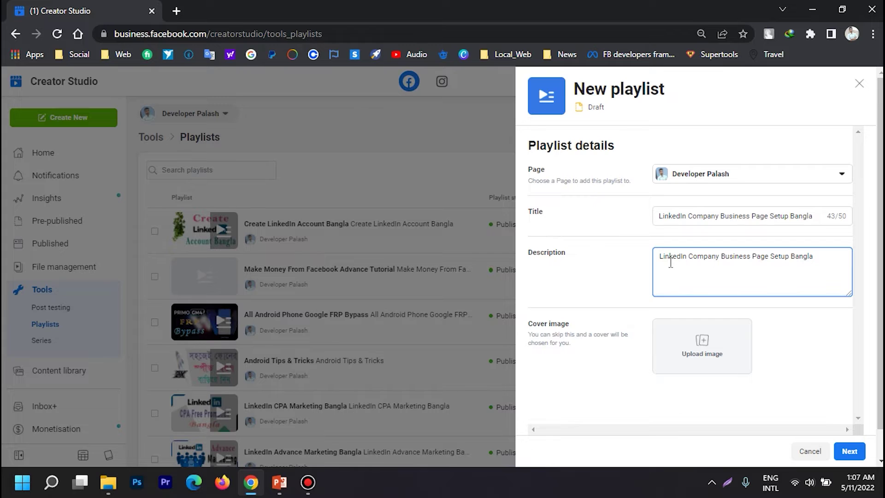
{"action": "left_click", "coordinate": [805, 355]}
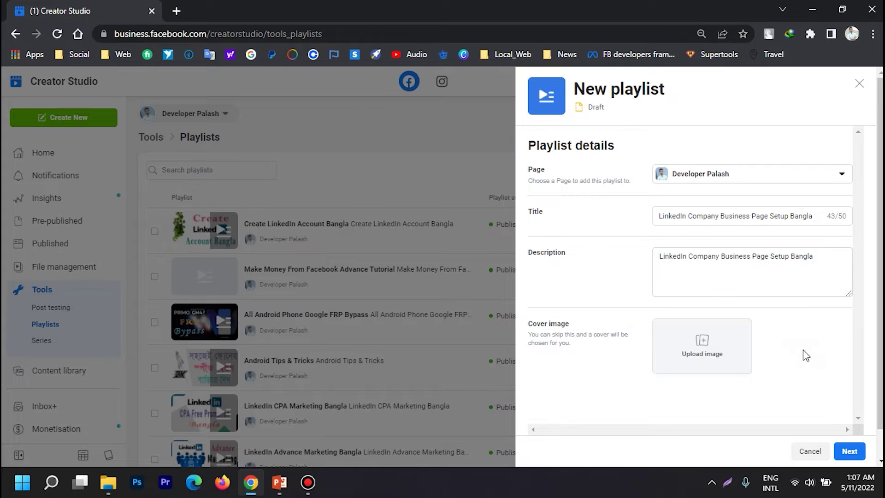
{"action": "left_click", "coordinate": [849, 450]}
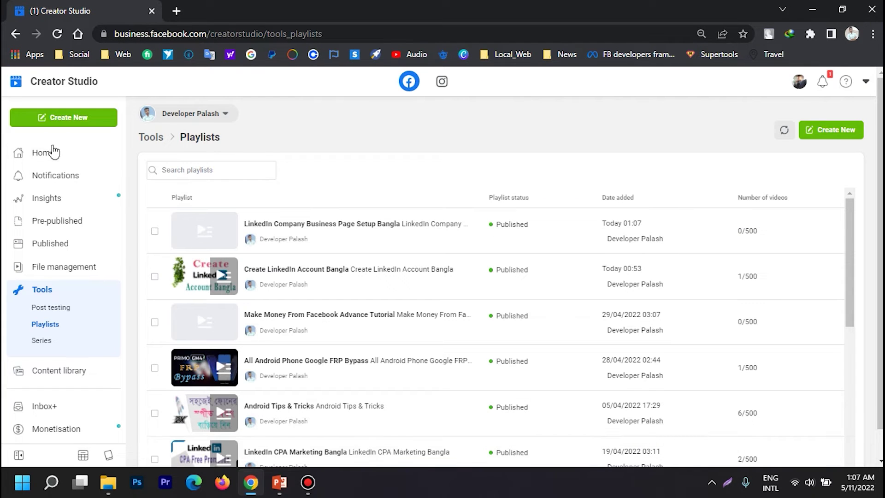
- Start a multiple-video upload from Home with the "How To Advance Linkedin Profile Setup Bangla" video from the Create Linkedin Account Bangla folder
{"action": "left_click", "coordinate": [44, 153]}
{"action": "left_click", "coordinate": [62, 121]}
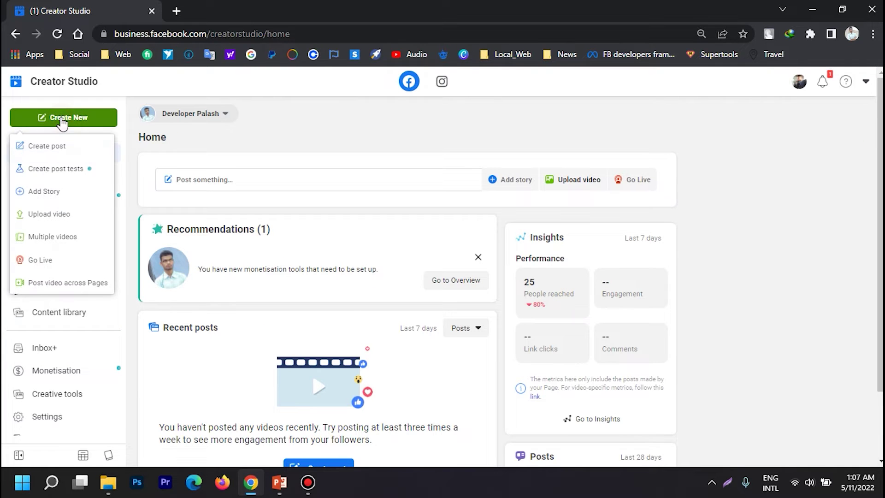
{"action": "left_click", "coordinate": [86, 233]}
{"action": "left_click", "coordinate": [517, 253]}
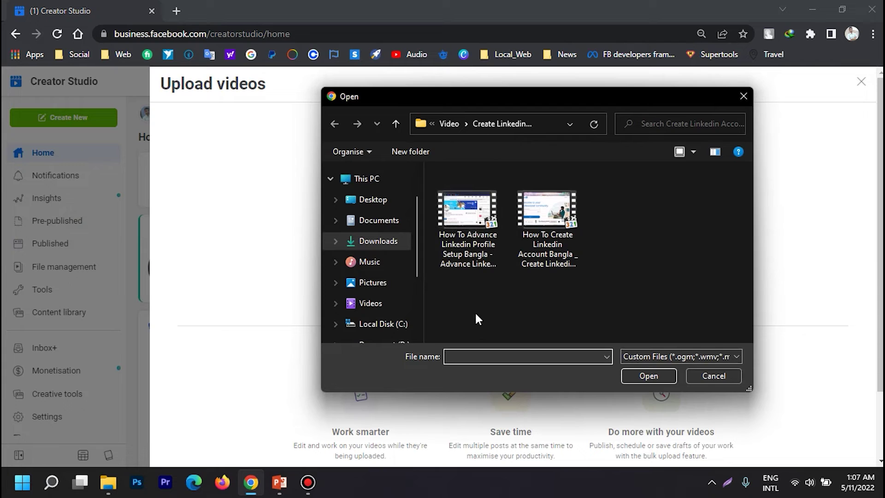
{"action": "left_click", "coordinate": [396, 125]}
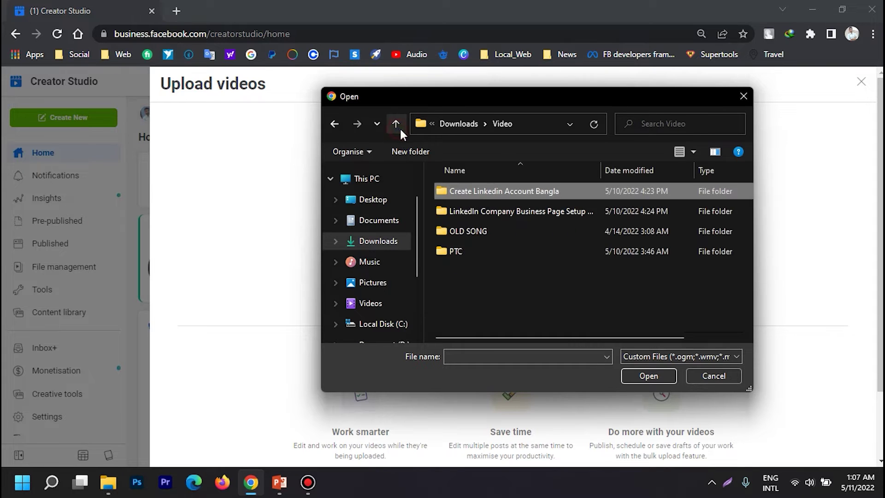
{"action": "double_click", "coordinate": [503, 191]}
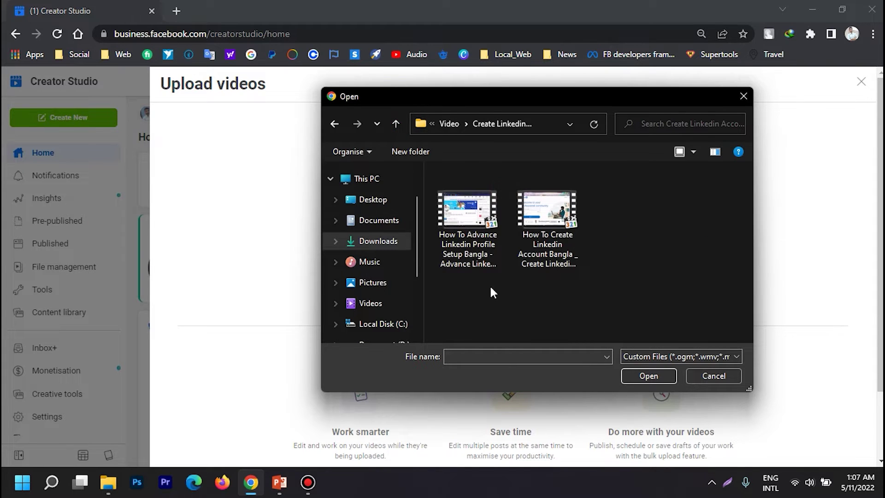
{"action": "left_click", "coordinate": [478, 227]}
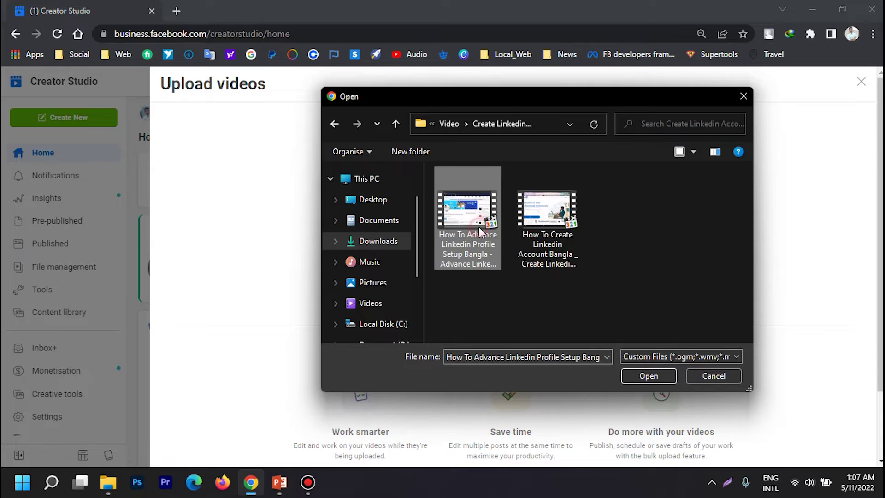
{"action": "left_click", "coordinate": [640, 375]}
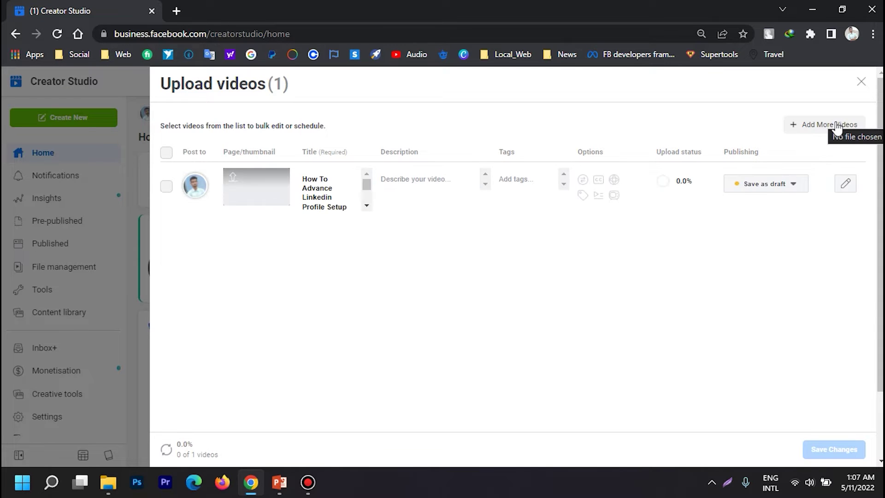
- Add both videos from the LinkedIn Company Business Page Setup folder to the bulk upload
{"action": "left_click", "coordinate": [837, 125]}
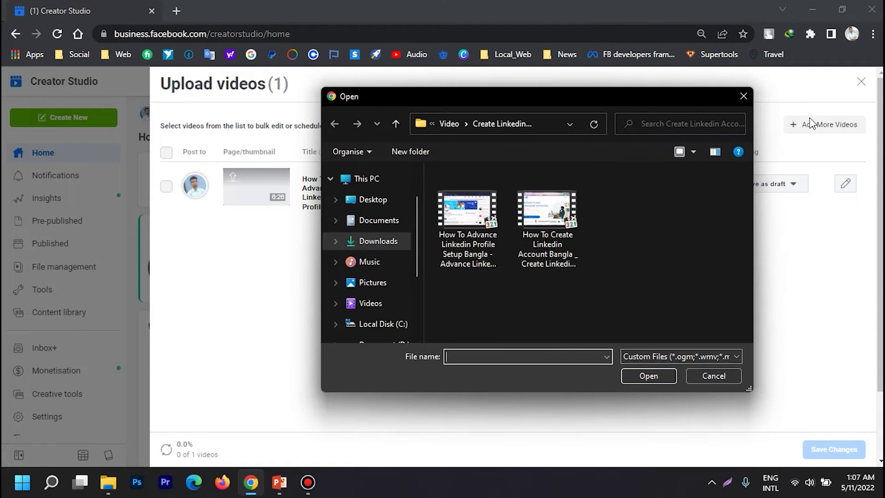
{"action": "left_click", "coordinate": [395, 122]}
{"action": "double_click", "coordinate": [540, 212]}
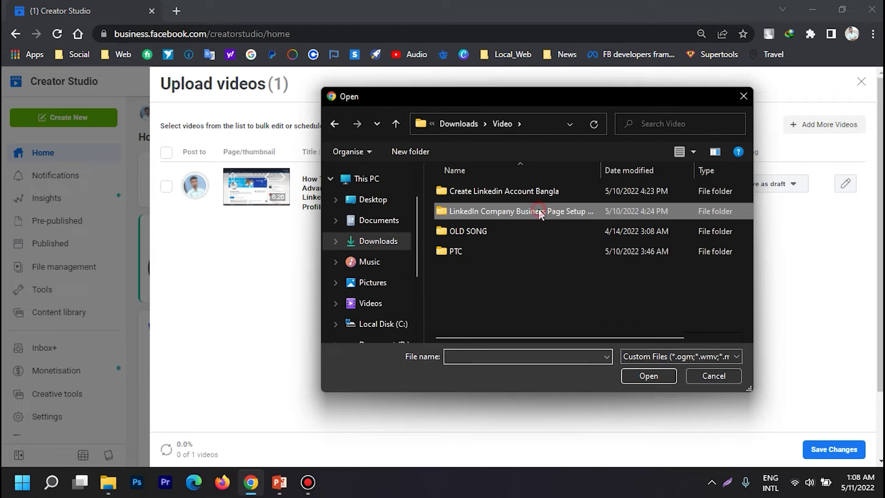
{"action": "left_click_drag", "start_coordinate": [613, 302], "coordinate": [450, 231]}
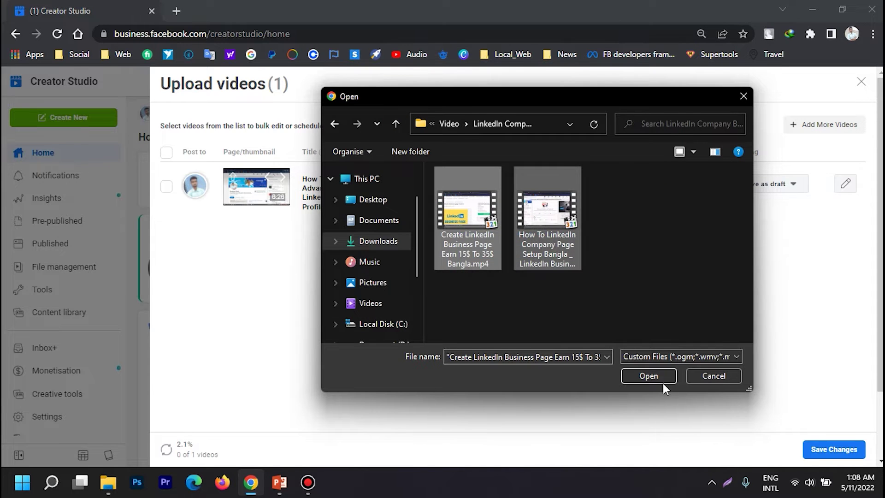
{"action": "left_click", "coordinate": [662, 383]}
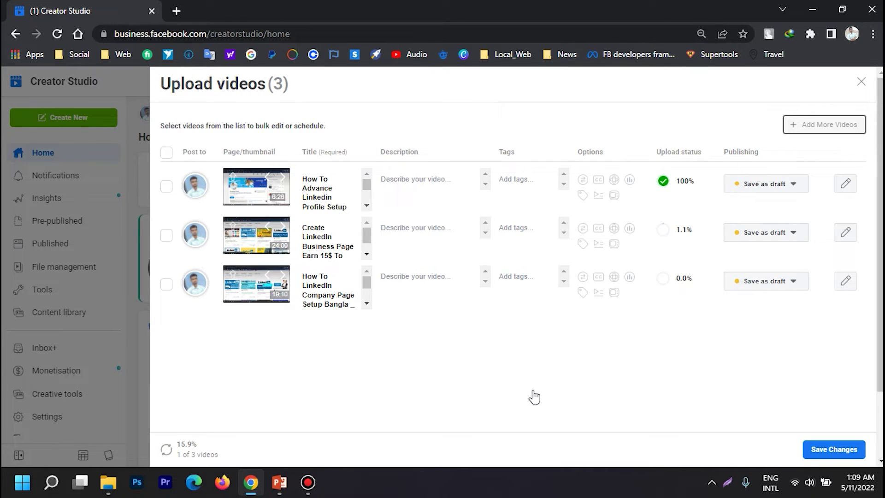
- Open the first video, How To Advance Linkedin Profile Setup Bangla, for editing and copy its full title into the description
{"action": "left_click", "coordinate": [846, 185]}
{"action": "left_click", "coordinate": [556, 168]}
{"action": "key", "text": "ctrl+a"}
{"action": "key", "text": "ctrl+c"}
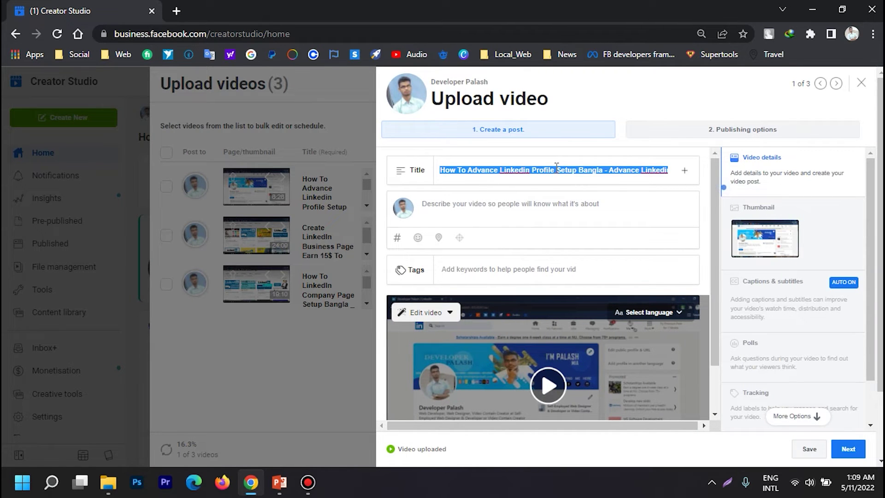
{"action": "left_click", "coordinate": [535, 211]}
{"action": "key", "text": "ctrl+v"}
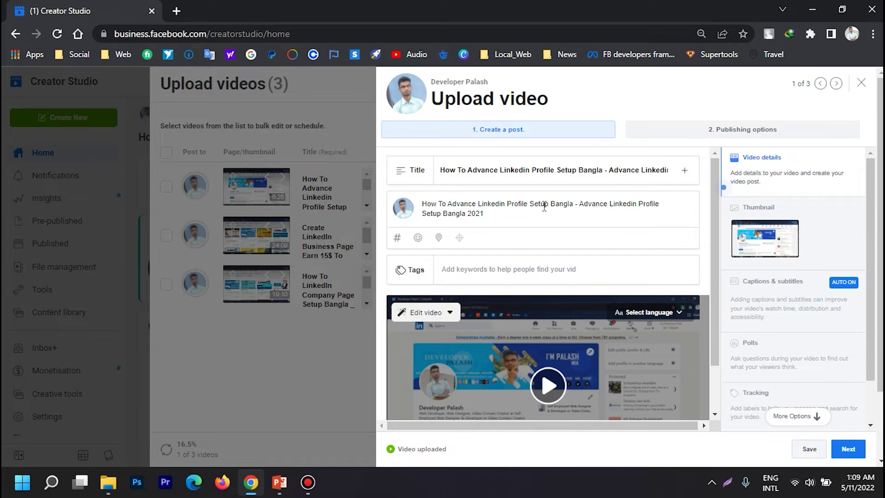
- Remove "2021" from the end of both the video's title and its description
{"action": "left_click_drag", "start_coordinate": [625, 169], "coordinate": [672, 175]}
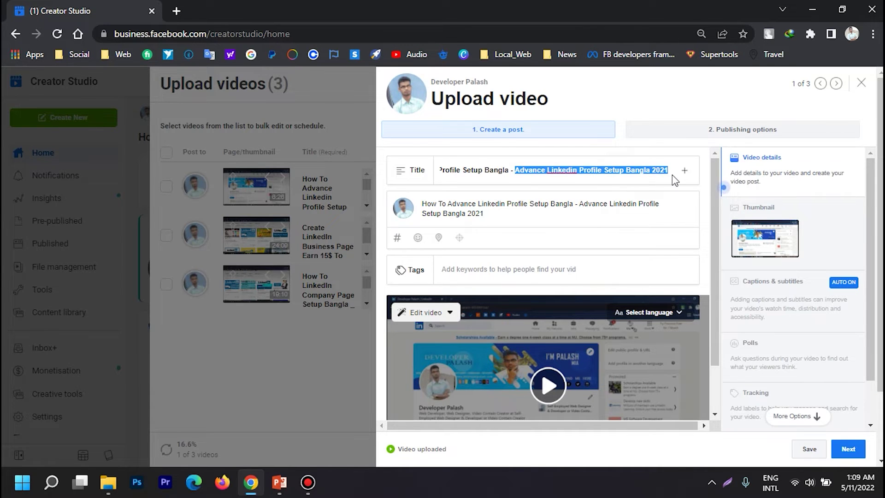
{"action": "left_click", "coordinate": [674, 181]}
{"action": "key", "text": "BackSpace"}
{"action": "key", "text": "BackSpace"}
{"action": "key", "text": "BackSpace"}
{"action": "key", "text": "BackSpace"}
{"action": "key", "text": "BackSpace"}
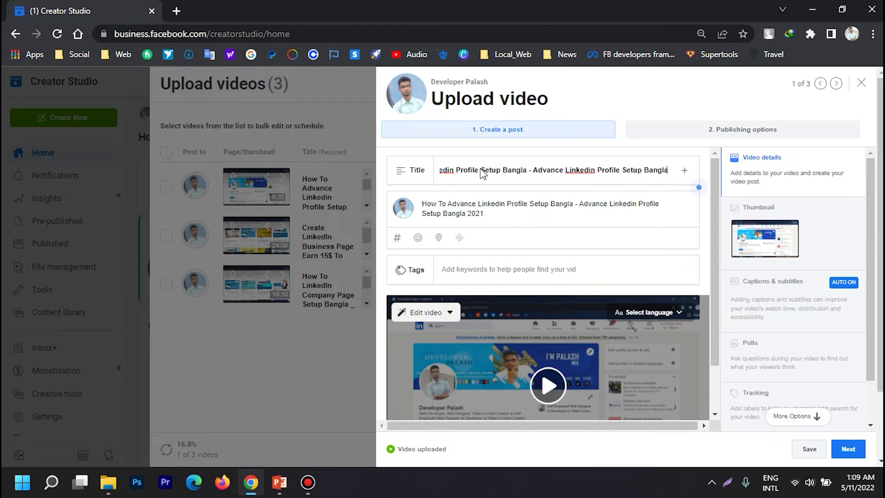
{"action": "left_click", "coordinate": [511, 217]}
{"action": "key", "text": "BackSpace"}
{"action": "key", "text": "BackSpace"}
{"action": "key", "text": "BackSpace"}
{"action": "key", "text": "BackSpace"}
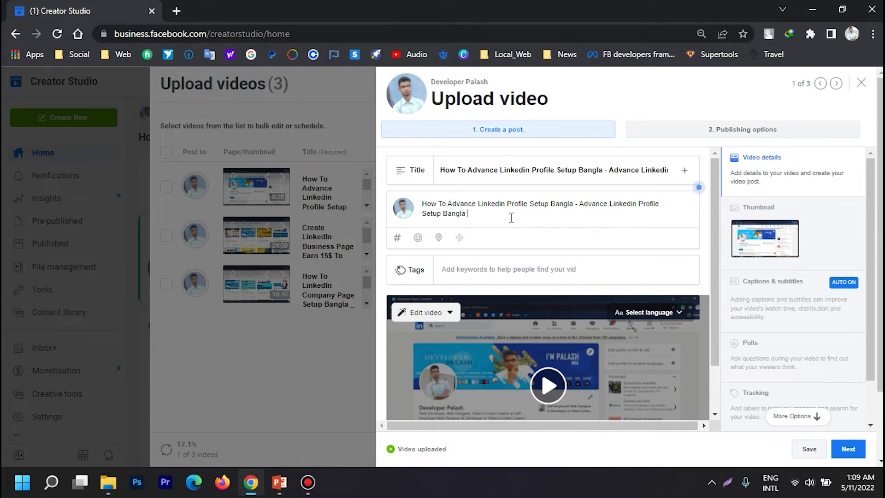
- On a new description line, add the Page's name as a one-word hashtag, then "#" followed by "Advance Linkedin Profile Setup Bangla" copied from the text above
{"action": "key", "text": "Return"}
{"action": "type", "text": "@"}
{"action": "key", "text": "BackSpace"}
{"action": "type", "text": "#Developer"}
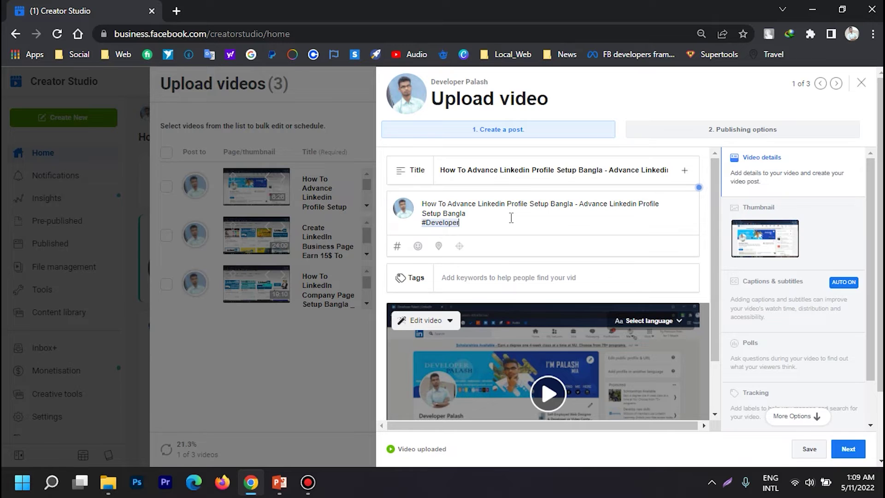
{"action": "type", "text": "palash #"}
{"action": "left_click_drag", "start_coordinate": [447, 203], "coordinate": [575, 205]}
{"action": "left_click", "coordinate": [503, 227]}
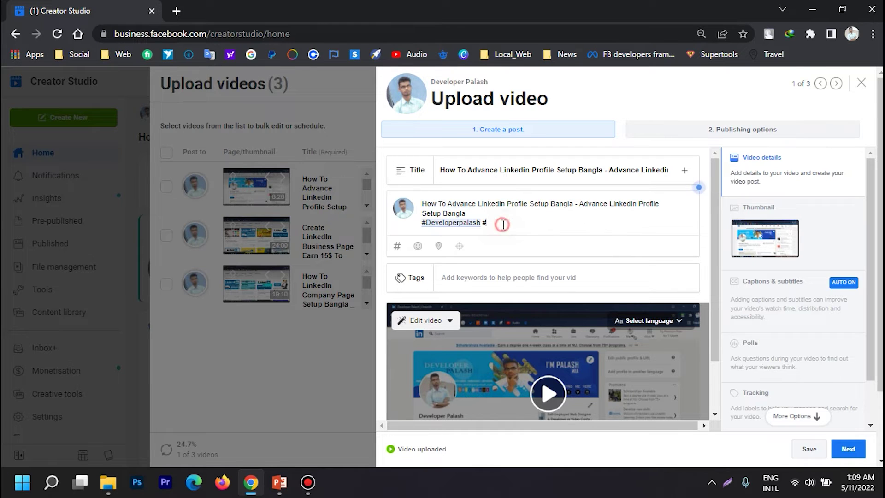
{"action": "key", "text": "ctrl+v"}
- Replace the spaces in the second hashtag with underscores to form #Advance_Linkedin_Profile_Setup_Bangla
{"action": "left_click", "coordinate": [517, 224]}
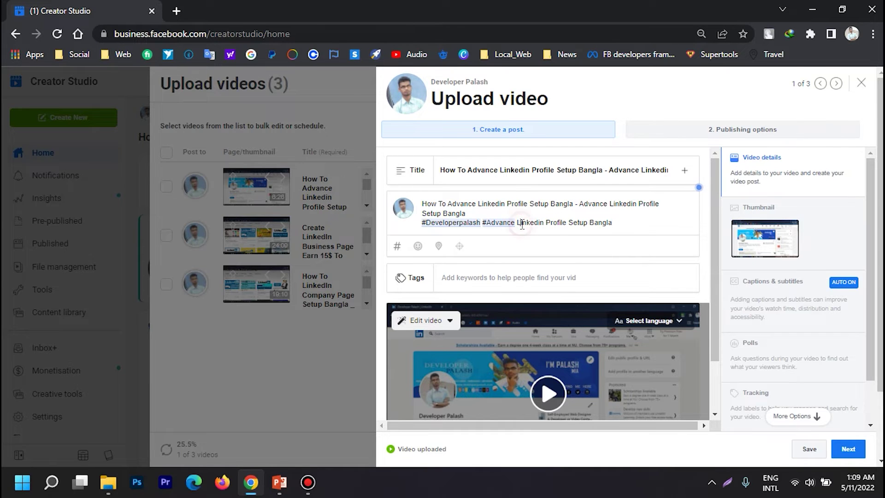
{"action": "key", "text": "BackSpace"}
{"action": "type", "text": "_"}
{"action": "left_click", "coordinate": [551, 223]}
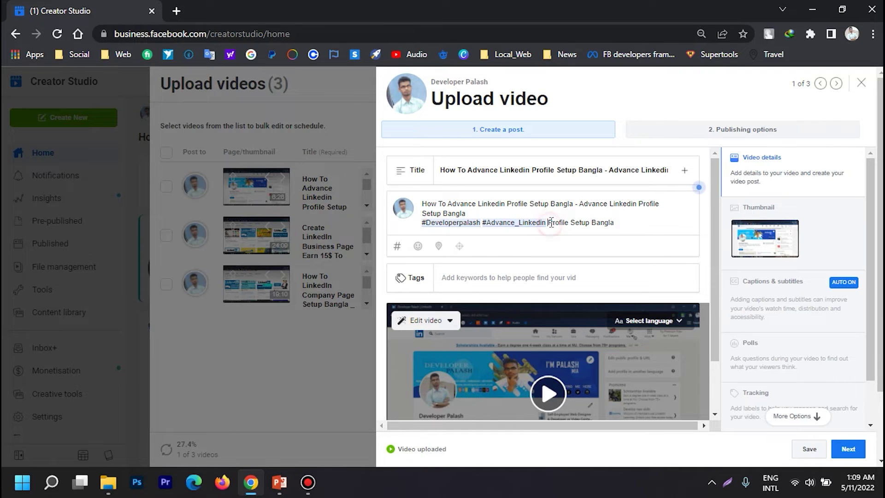
{"action": "key", "text": "BackSpace"}
{"action": "type", "text": "_"}
{"action": "left_click", "coordinate": [575, 224]}
{"action": "key", "text": "BackSpace"}
{"action": "type", "text": "_"}
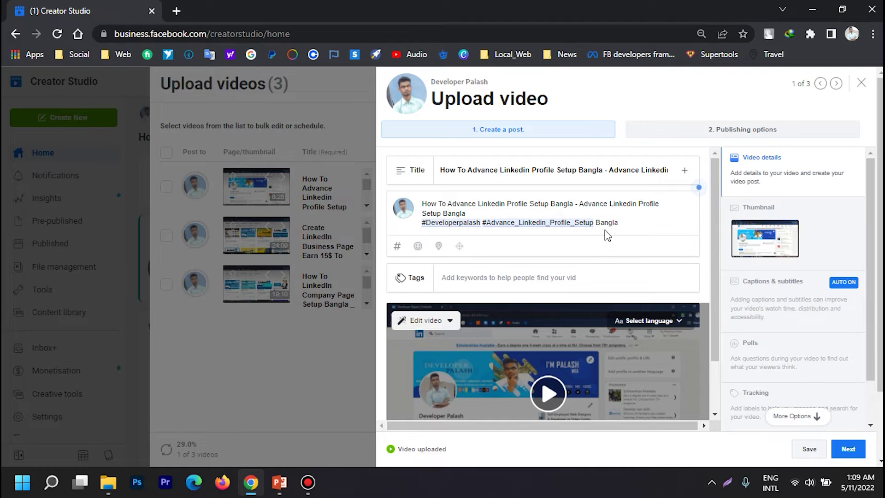
{"action": "left_click", "coordinate": [596, 223]}
{"action": "key", "text": "BackSpace"}
{"action": "type", "text": "_"}
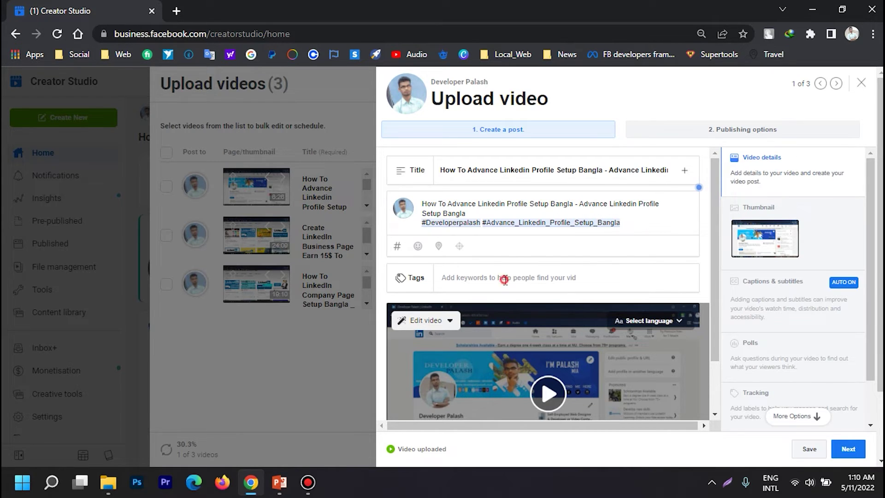
{"action": "left_click", "coordinate": [505, 278]}
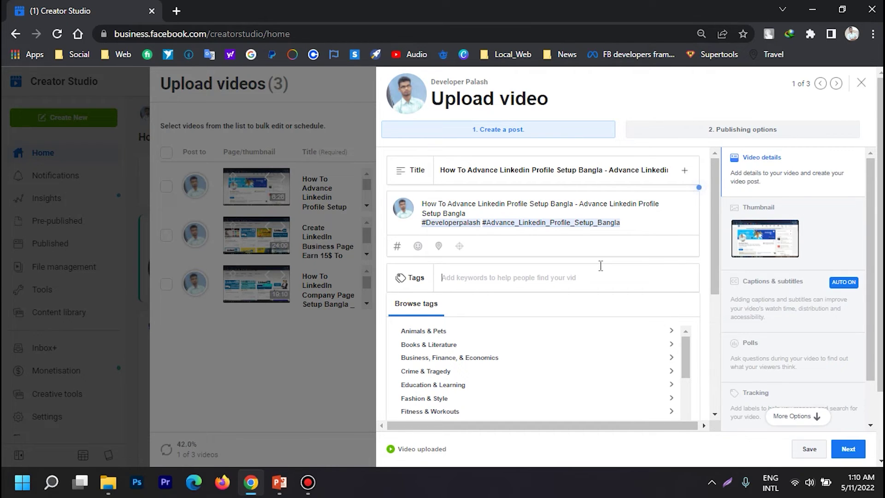
{"action": "left_click", "coordinate": [600, 266]}
{"action": "left_click", "coordinate": [457, 277]}
{"action": "type", "text": "Deve"}
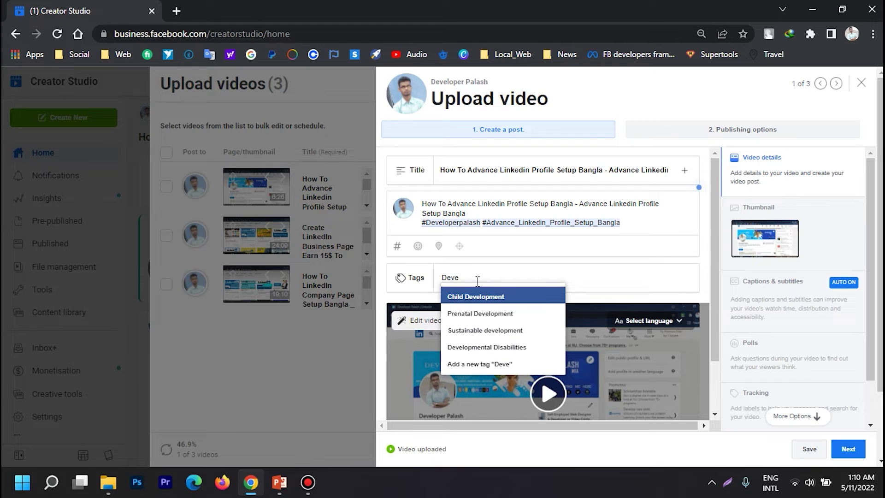
{"action": "key", "text": "BackSpace"}
{"action": "key", "text": "BackSpace"}
{"action": "key", "text": "BackSpace"}
{"action": "key", "text": "BackSpace"}
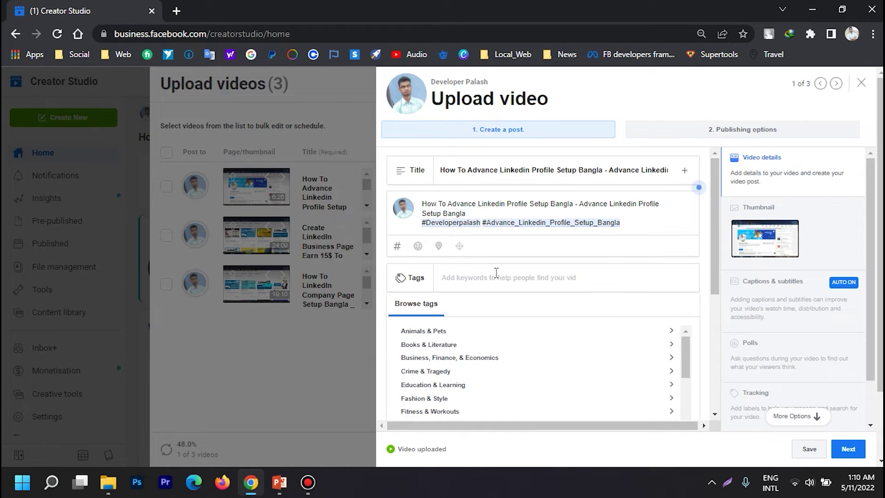
- Add the Page-name hashtag's text and "Advance Linkedin Profile Setup Bangla" from the description as two new video tags
{"action": "left_click_drag", "start_coordinate": [426, 224], "coordinate": [482, 227]}
{"action": "key", "text": "ctrl+c"}
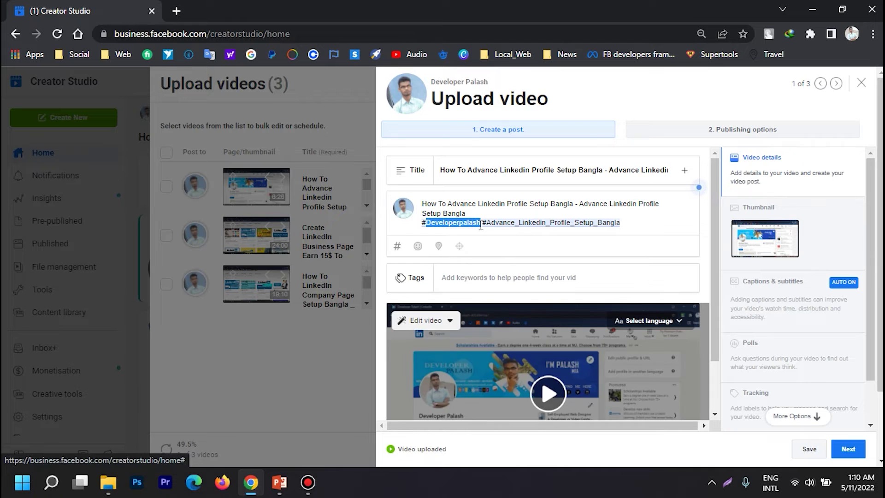
{"action": "left_click", "coordinate": [475, 276]}
{"action": "key", "text": "ctrl+v"}
{"action": "left_click", "coordinate": [473, 295]}
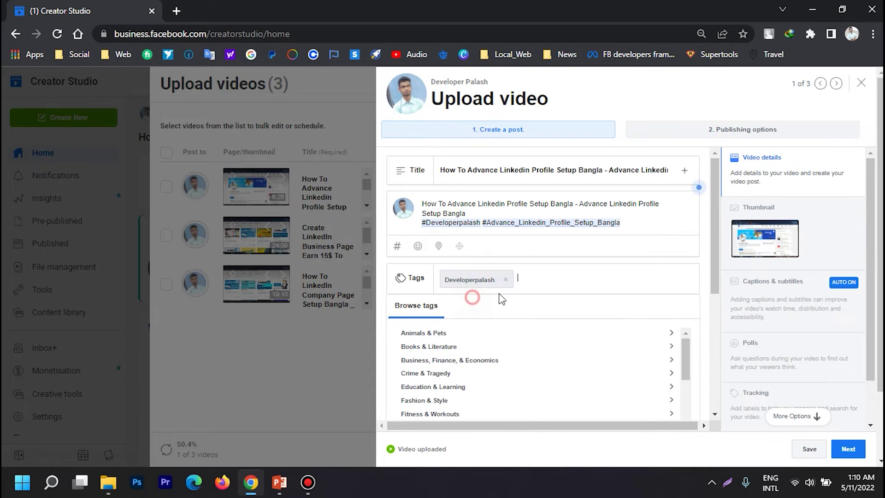
{"action": "left_click_drag", "start_coordinate": [448, 201], "coordinate": [570, 196]}
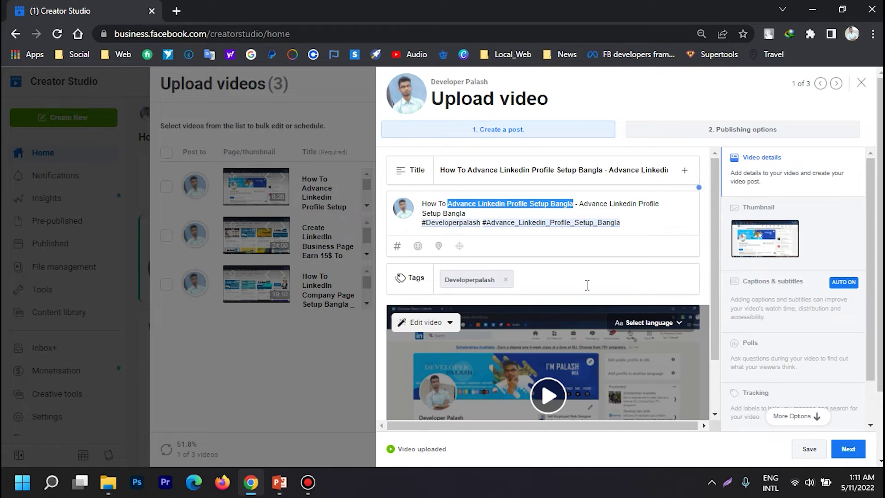
{"action": "left_click", "coordinate": [562, 280]}
{"action": "key", "text": "ctrl+v"}
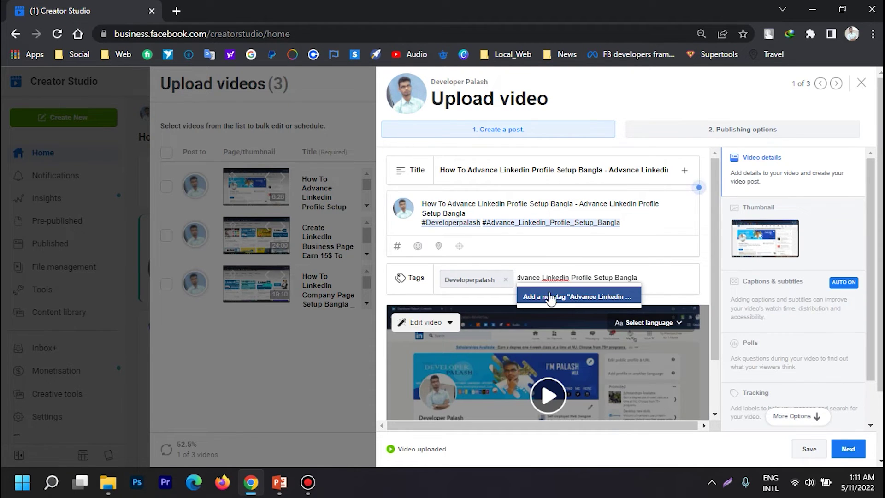
{"action": "left_click", "coordinate": [562, 298]}
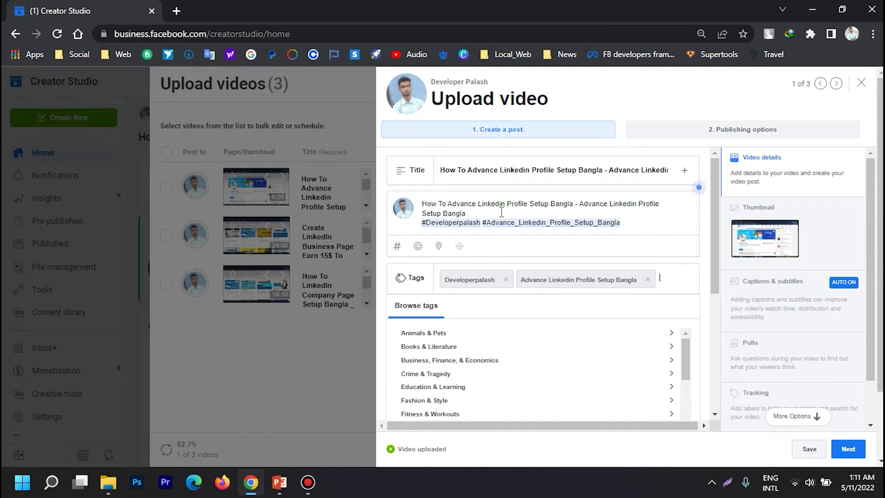
- Add "Linkedin Profile Setup" and "Linkedin Profile Setup Bangla" from the description as two more video tags
{"action": "left_click_drag", "start_coordinate": [478, 203], "coordinate": [547, 199]}
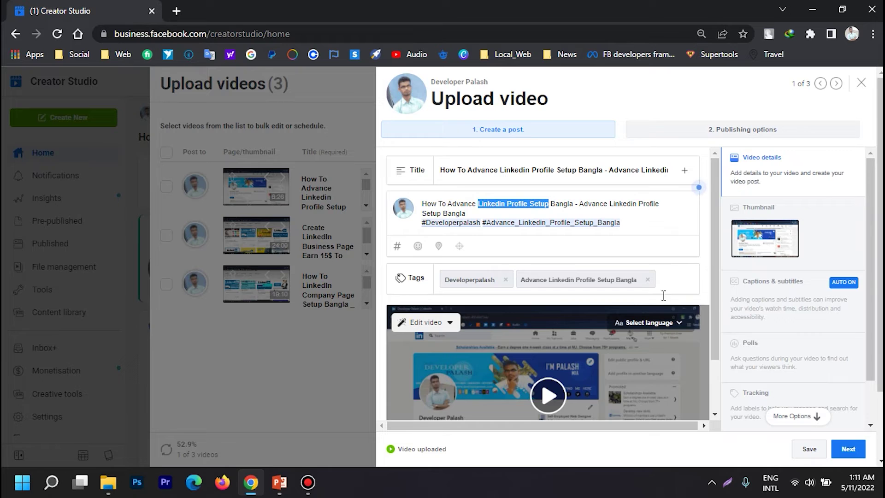
{"action": "left_click", "coordinate": [664, 282]}
{"action": "key", "text": "ctrl+v"}
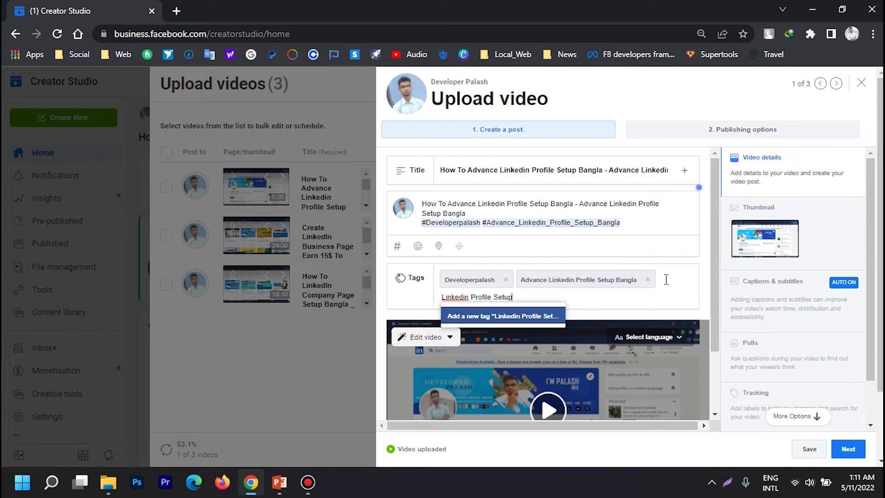
{"action": "left_click", "coordinate": [520, 317]}
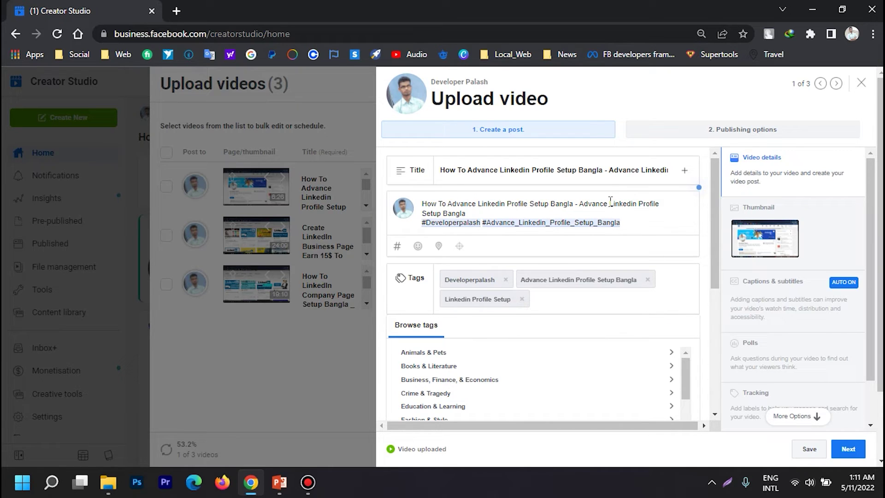
{"action": "left_click_drag", "start_coordinate": [609, 204], "coordinate": [479, 213]}
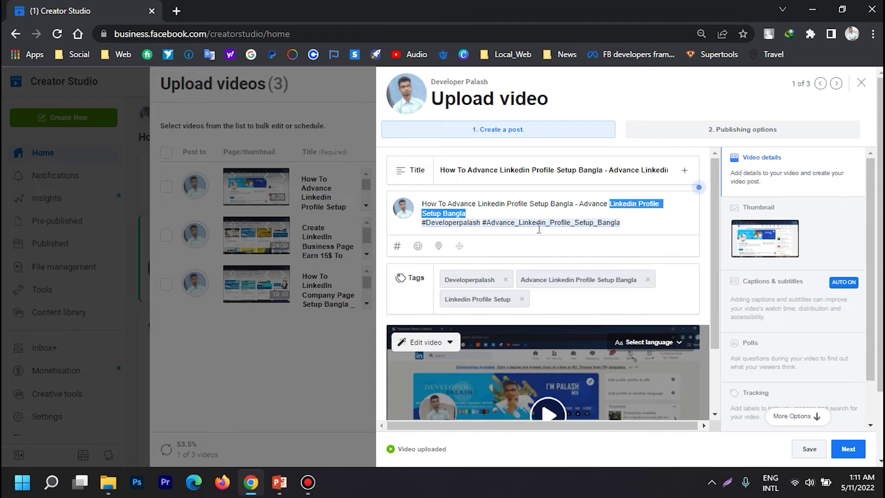
{"action": "left_click", "coordinate": [575, 294]}
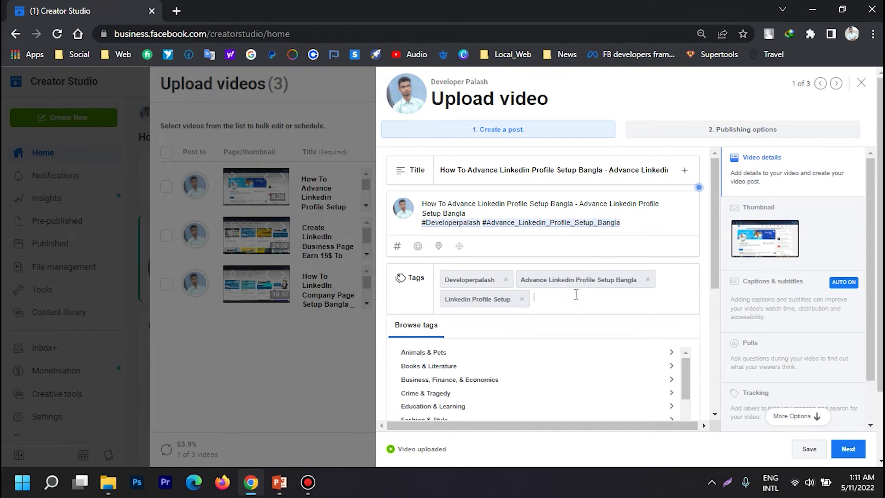
{"action": "key", "text": "ctrl+v"}
{"action": "left_click", "coordinate": [595, 316]}
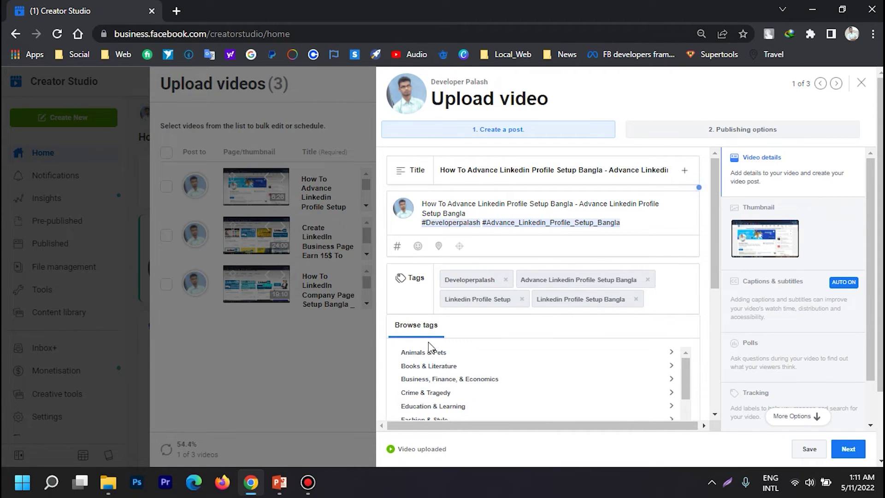
- Set the "How To Advance Linkedin Profile Setup Bangla" image from the Create Linkedin Account Bangla folder as the video's custom thumbnail
{"action": "scroll", "coordinate": [696, 263], "scroll_direction": "down", "scroll_amount": 5}
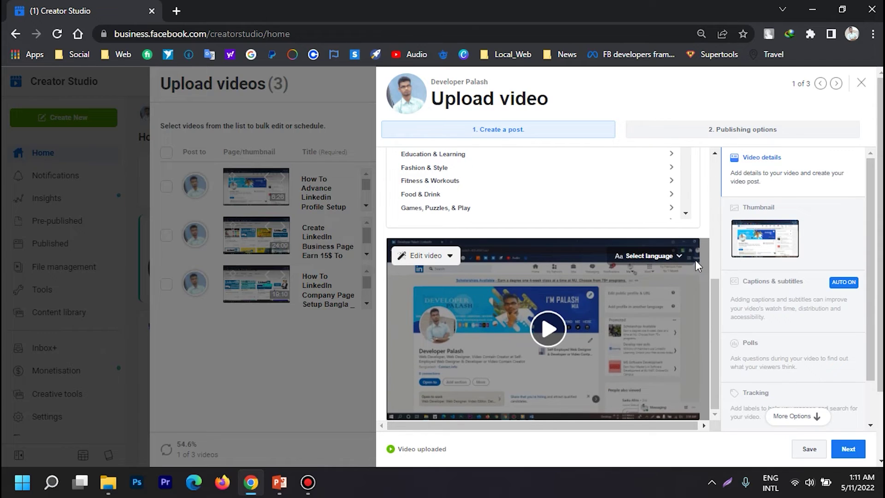
{"action": "scroll", "coordinate": [593, 217], "scroll_direction": "up", "scroll_amount": 5}
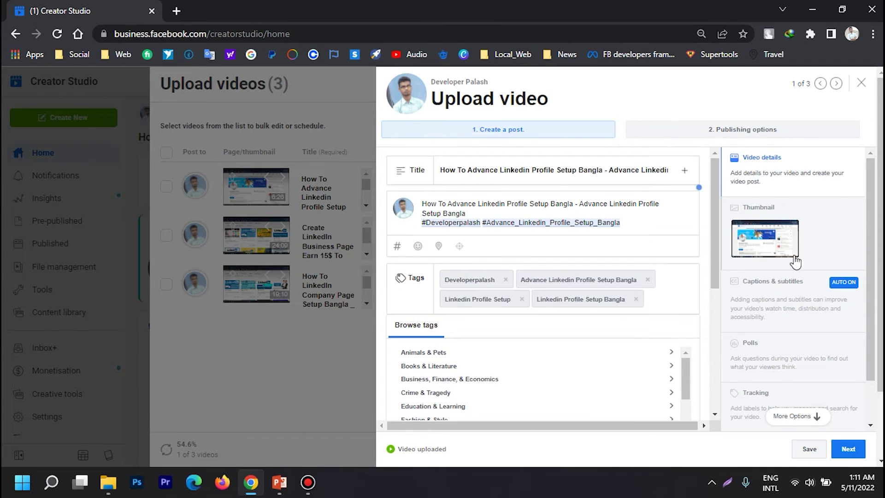
{"action": "left_click", "coordinate": [816, 226]}
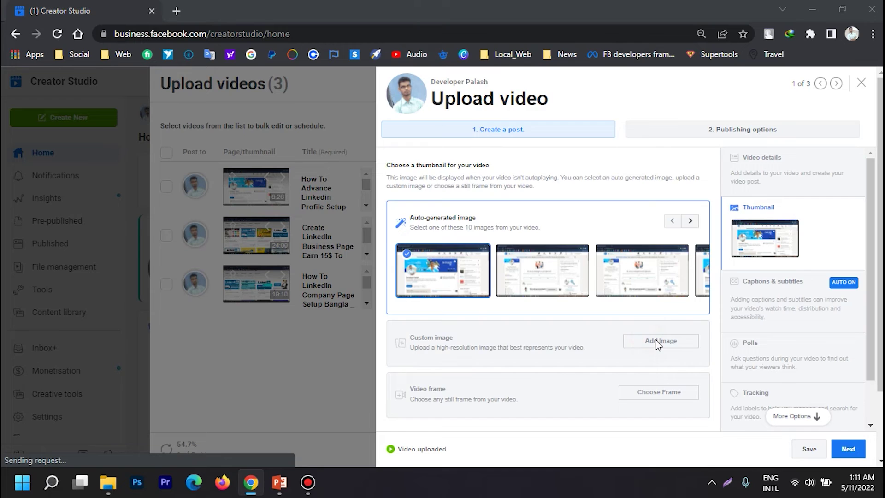
{"action": "left_click", "coordinate": [658, 345]}
{"action": "left_click", "coordinate": [744, 95]}
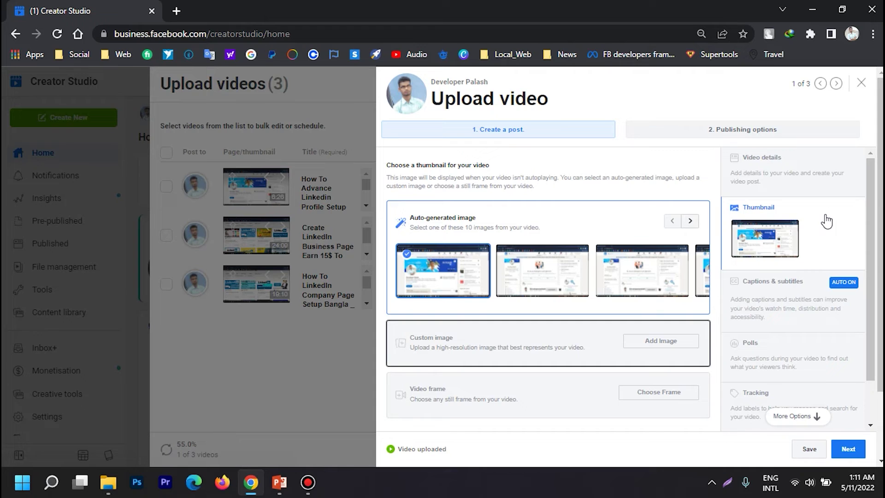
{"action": "left_click", "coordinate": [661, 340]}
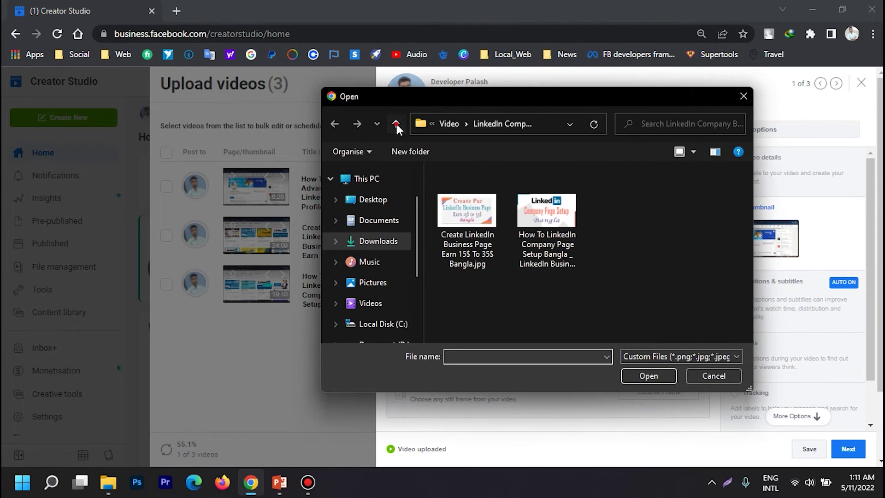
{"action": "left_click", "coordinate": [397, 123]}
{"action": "double_click", "coordinate": [498, 191]}
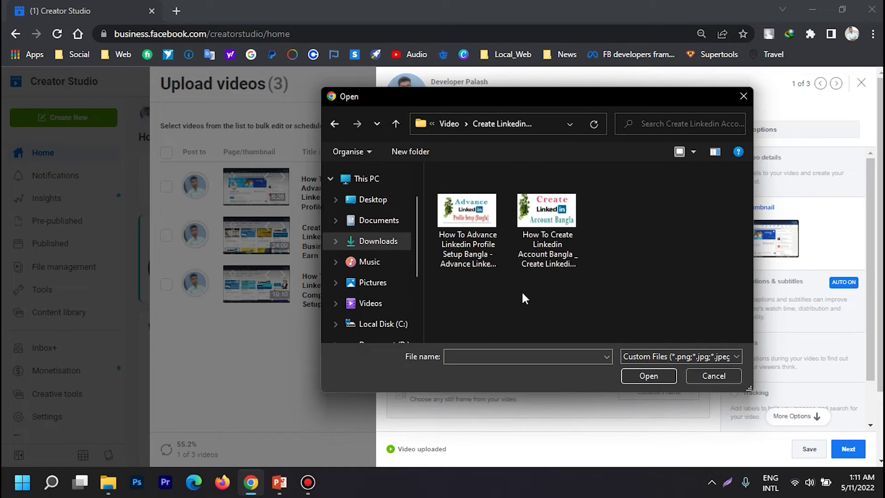
{"action": "left_click", "coordinate": [468, 261]}
{"action": "left_click", "coordinate": [648, 376]}
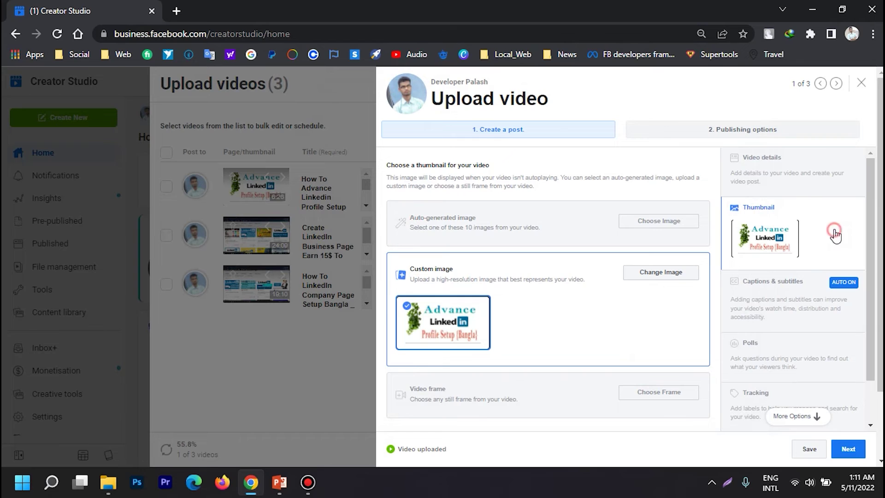
- Review the video's auto-generated captions and subtitles settings and its poll options
{"action": "scroll", "coordinate": [758, 322], "scroll_direction": "down", "scroll_amount": 1}
{"action": "left_click", "coordinate": [775, 235]}
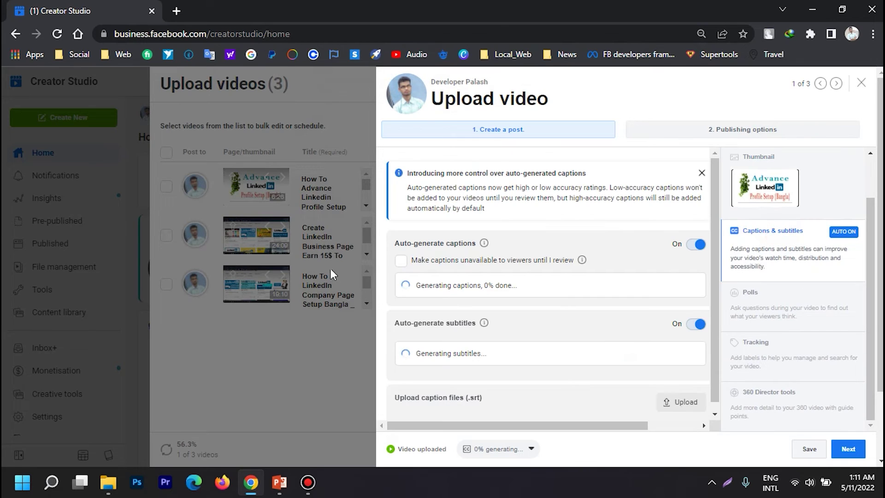
{"action": "scroll", "coordinate": [544, 249], "scroll_direction": "down", "scroll_amount": 1}
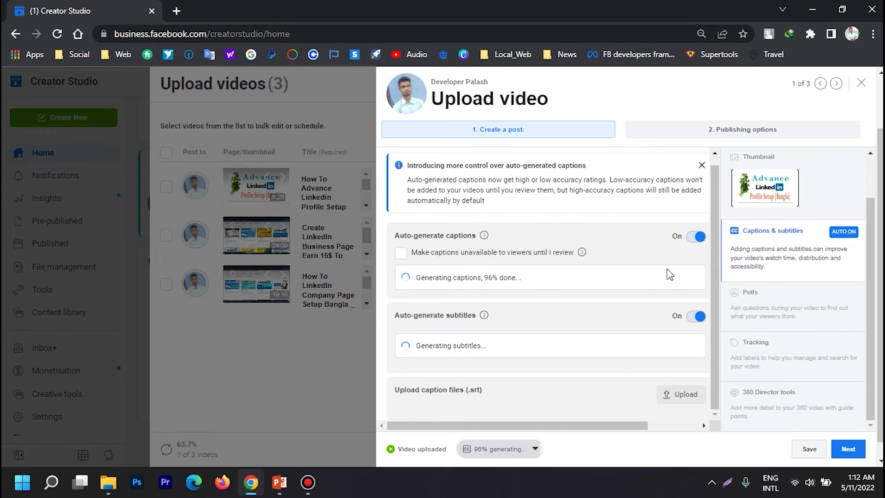
{"action": "left_click", "coordinate": [783, 324]}
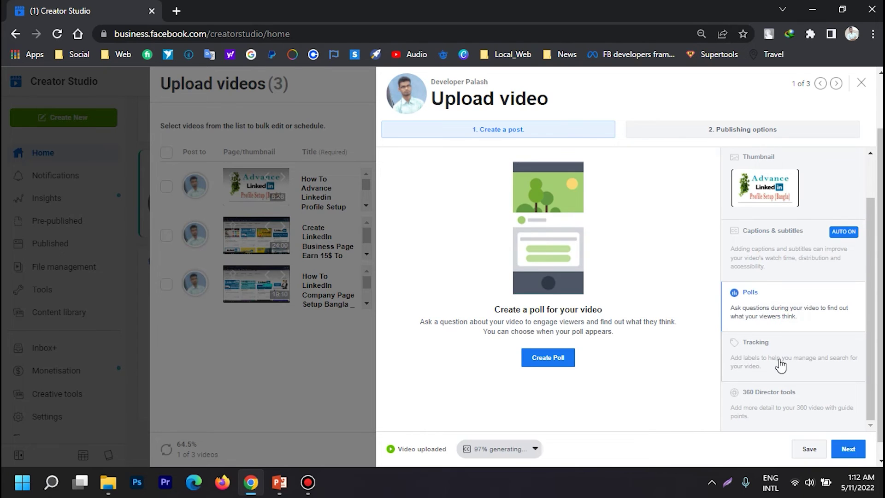
- Review the video's custom label and Universal ID tracking fields and its 360 Director tools
{"action": "left_click", "coordinate": [779, 365]}
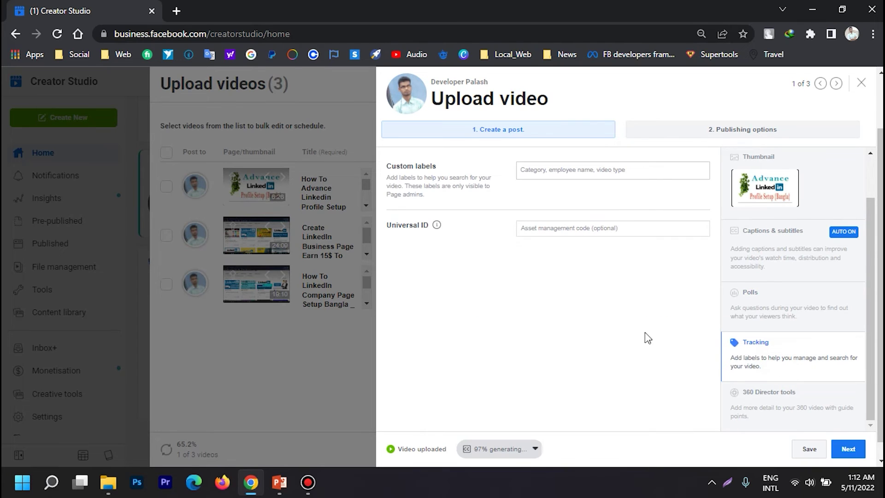
{"action": "left_click", "coordinate": [773, 400]}
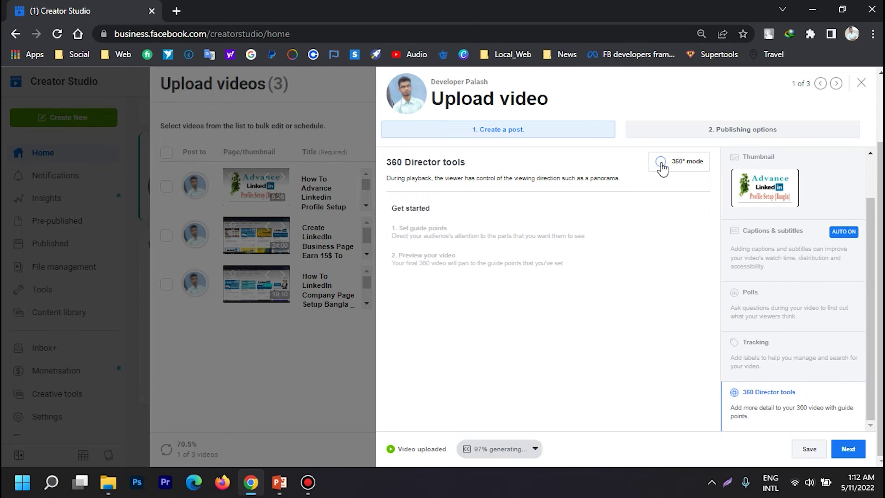
{"action": "left_click", "coordinate": [869, 336]}
- Proceed to the video's publishing options and choose Publish now as the publishing method
{"action": "left_click", "coordinate": [848, 448]}
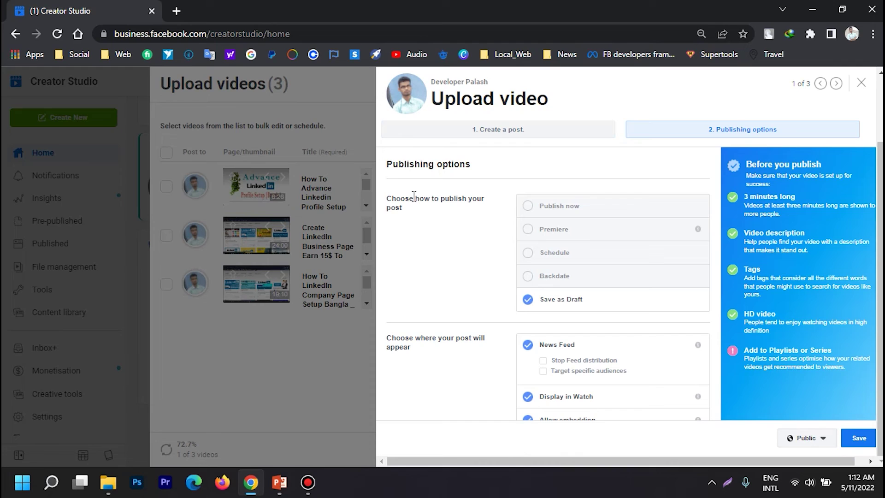
{"action": "left_click", "coordinate": [528, 202]}
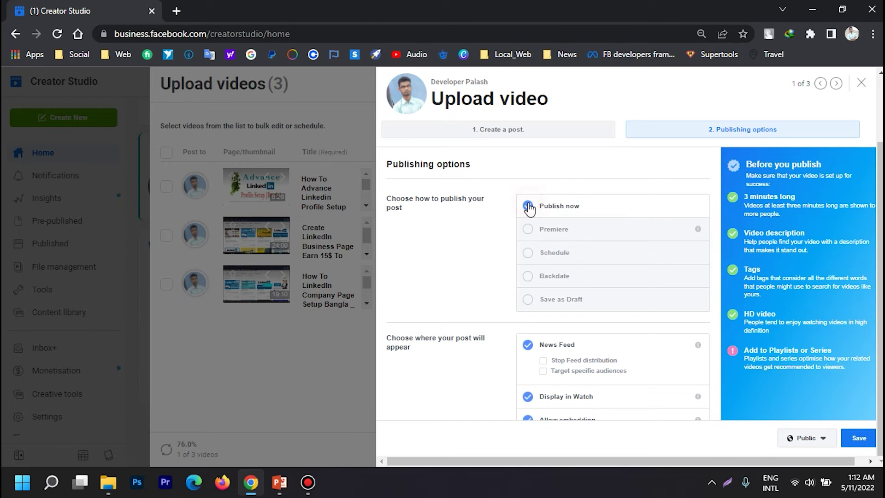
{"action": "scroll", "coordinate": [597, 282], "scroll_direction": "down", "scroll_amount": 7}
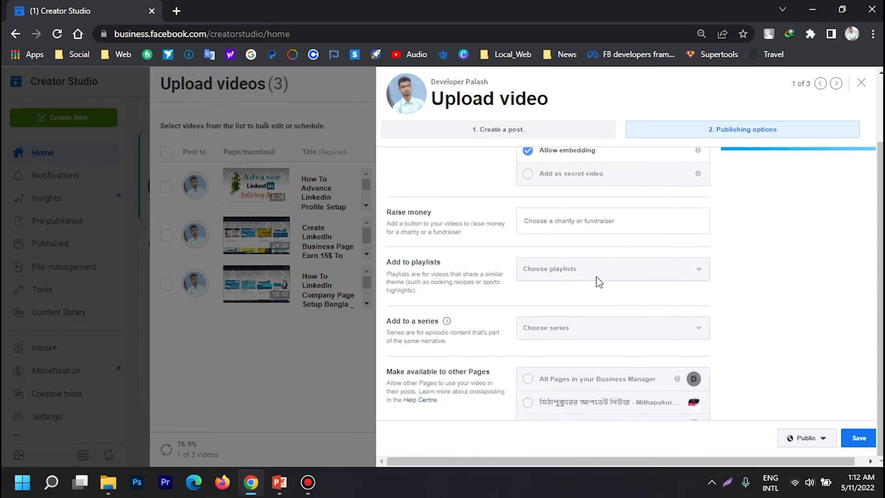
{"action": "scroll", "coordinate": [821, 209], "scroll_direction": "up", "scroll_amount": 7}
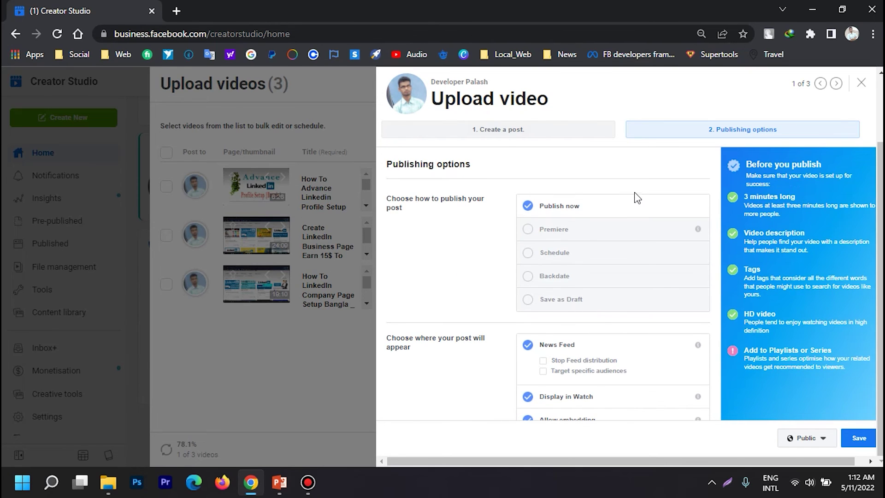
- Add the video to the "Create LinkedIn Account Bangla" playlist
{"action": "scroll", "coordinate": [637, 197], "scroll_direction": "down", "scroll_amount": 3}
{"action": "scroll", "coordinate": [729, 314], "scroll_direction": "down", "scroll_amount": 3}
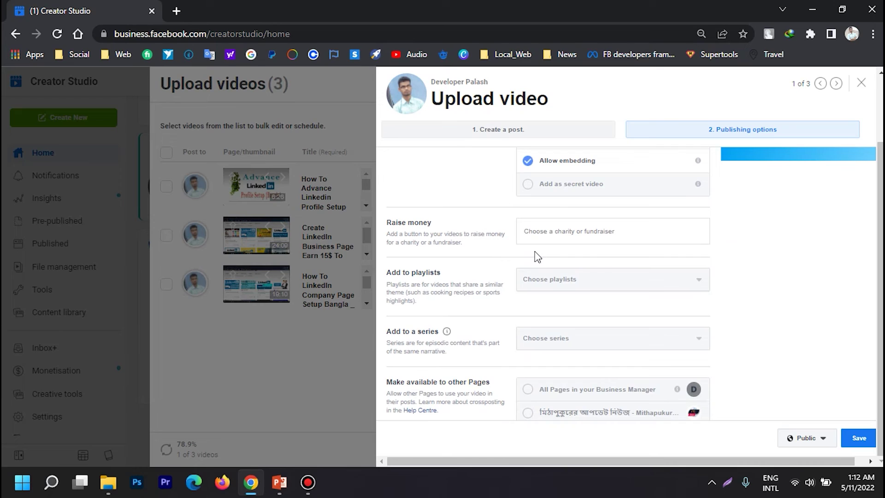
{"action": "left_click", "coordinate": [554, 278]}
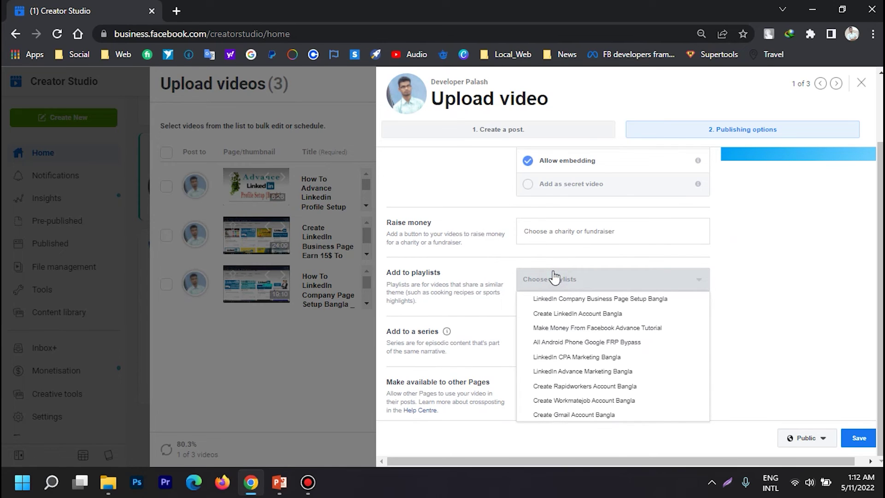
{"action": "left_click", "coordinate": [567, 313]}
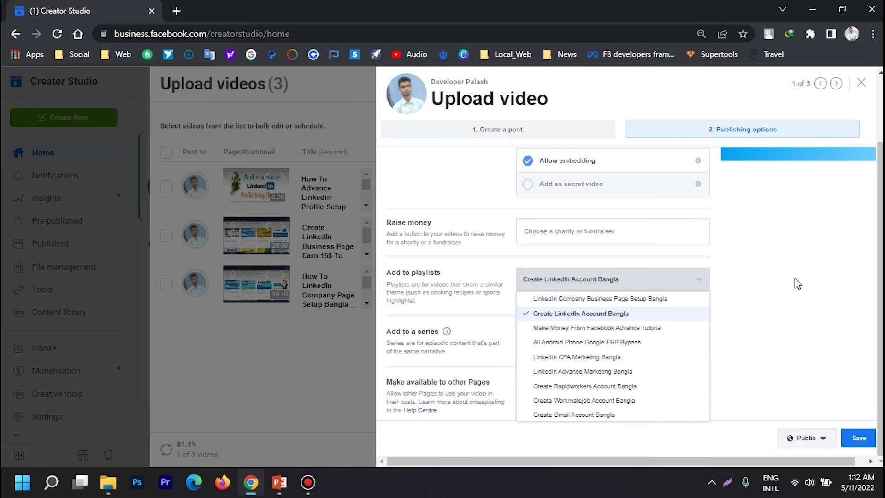
{"action": "left_click", "coordinate": [758, 279]}
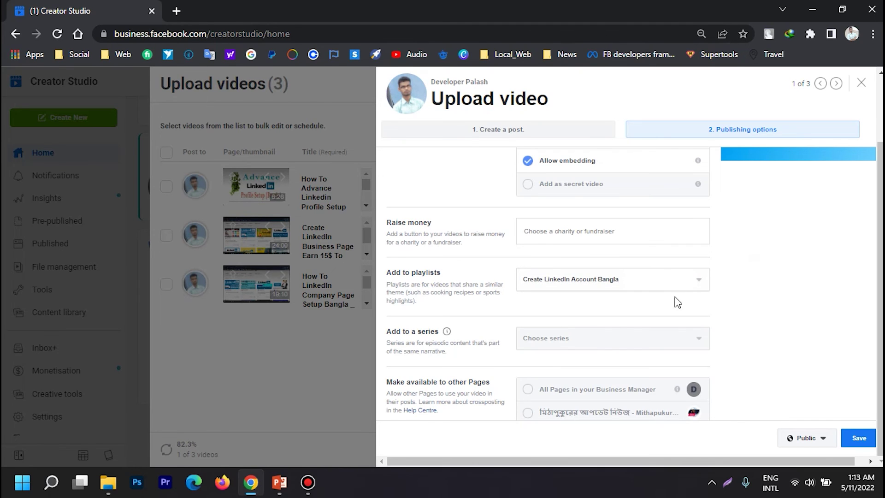
{"action": "scroll", "coordinate": [763, 314], "scroll_direction": "down", "scroll_amount": 2}
- Schedule the video for 11/5/2022 at 09:13 and save its publishing options
{"action": "scroll", "coordinate": [758, 318], "scroll_direction": "up", "scroll_amount": 8}
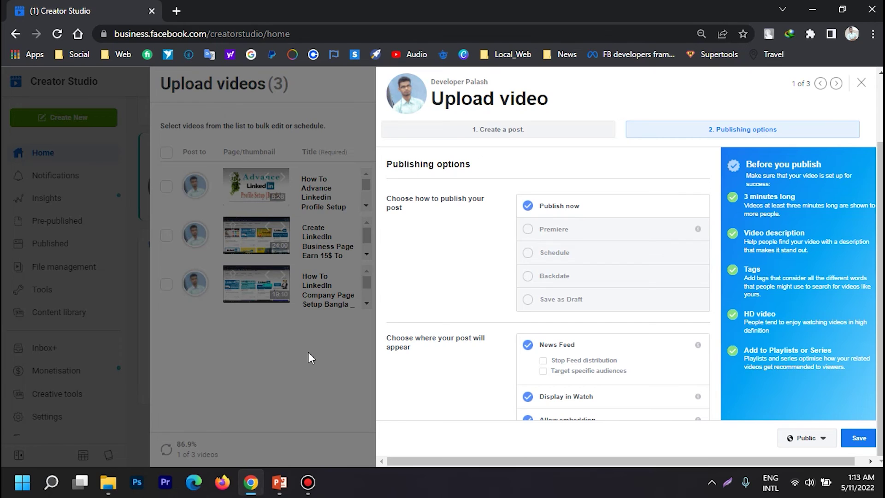
{"action": "left_click", "coordinate": [527, 252]}
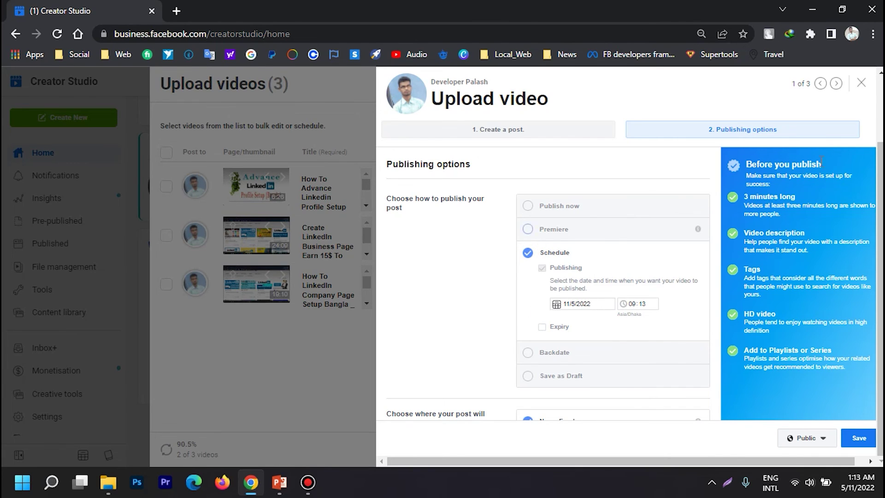
{"action": "left_click", "coordinate": [632, 304]}
{"action": "left_click", "coordinate": [569, 304]}
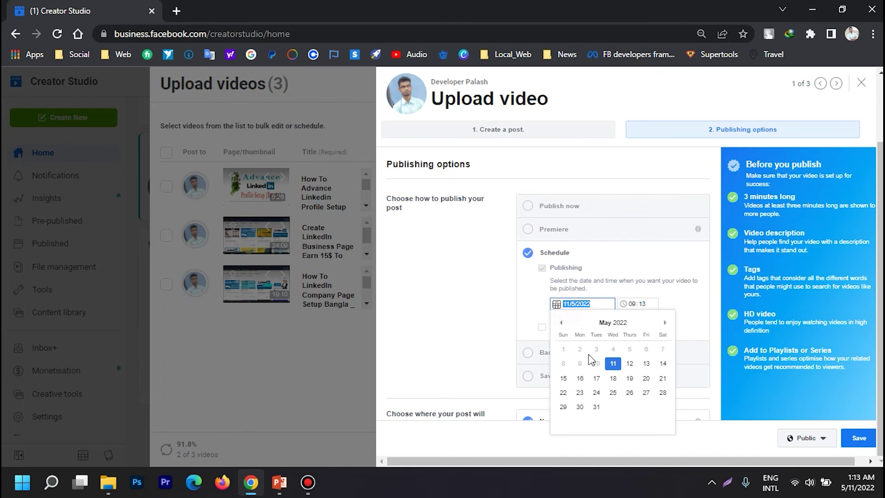
{"action": "left_click", "coordinate": [474, 306]}
{"action": "left_click", "coordinate": [628, 304]}
{"action": "left_click", "coordinate": [435, 300]}
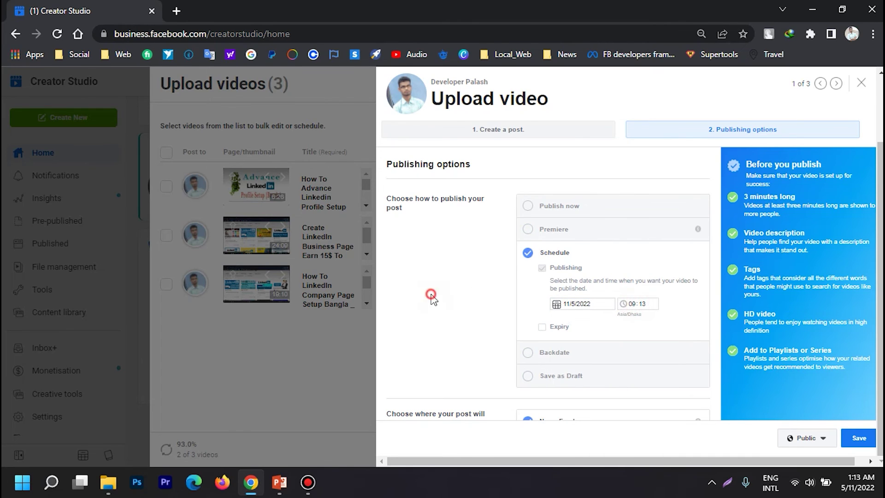
{"action": "scroll", "coordinate": [778, 380], "scroll_direction": "down", "scroll_amount": 1}
{"action": "scroll", "coordinate": [719, 270], "scroll_direction": "down", "scroll_amount": 10}
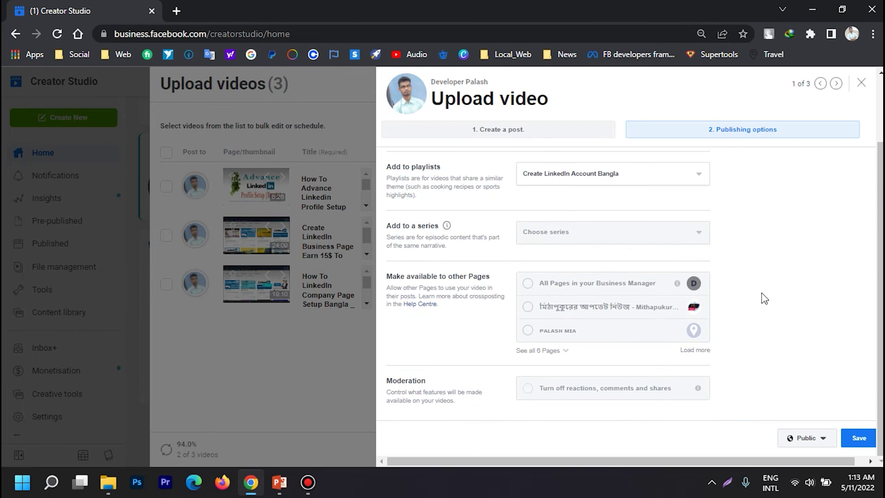
{"action": "left_click", "coordinate": [865, 439]}
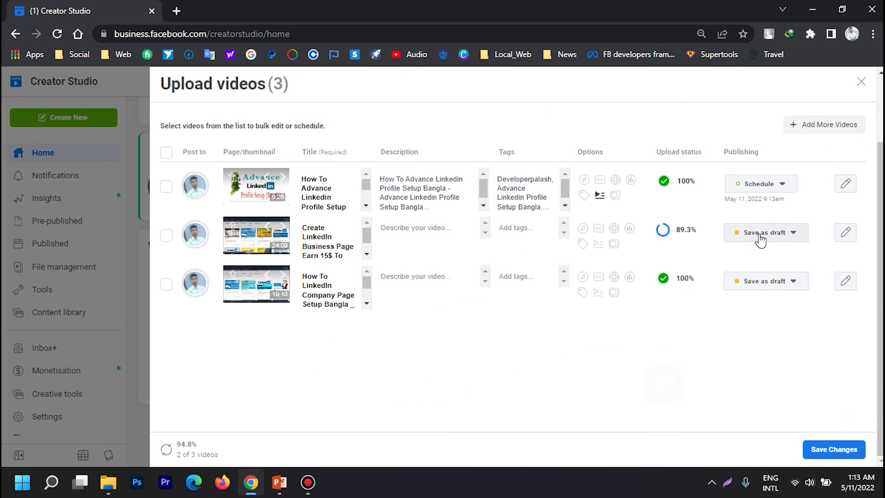
- Check the first video's schedule in the upload list and switch its publishing option to Publish now
{"action": "left_click", "coordinate": [762, 186]}
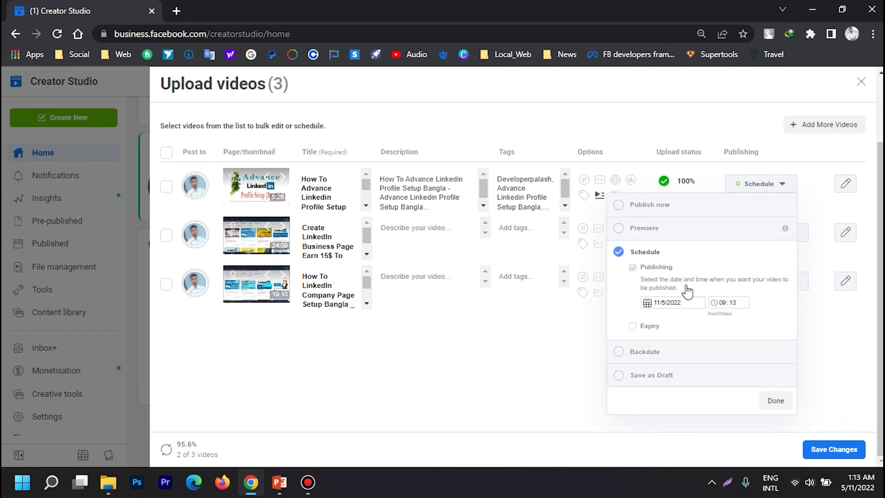
{"action": "left_click", "coordinate": [522, 380]}
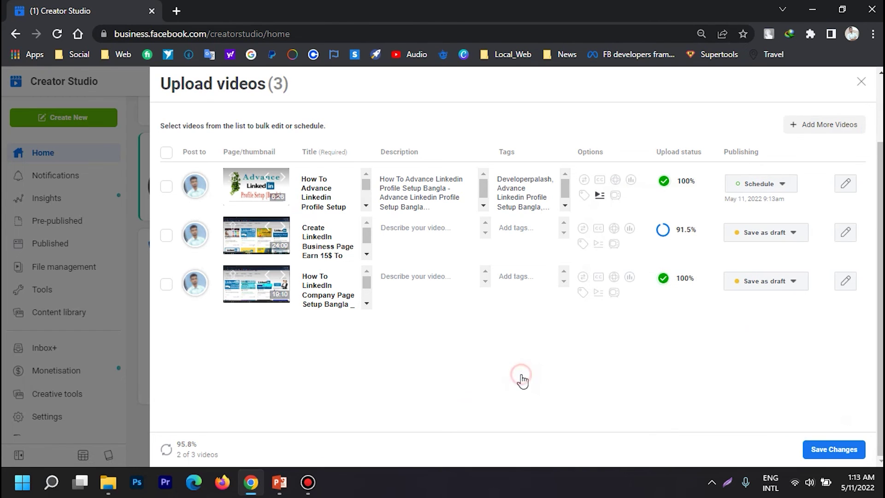
{"action": "left_click", "coordinate": [768, 185]}
{"action": "left_click", "coordinate": [653, 205]}
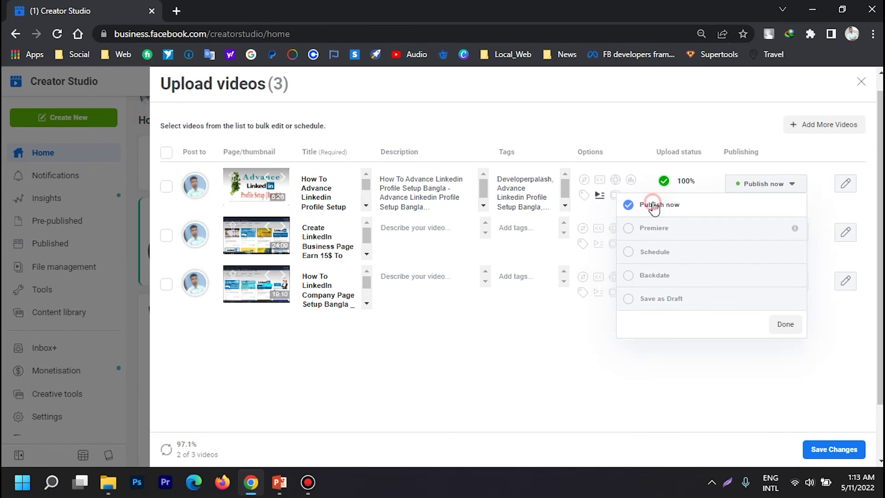
{"action": "left_click", "coordinate": [783, 325]}
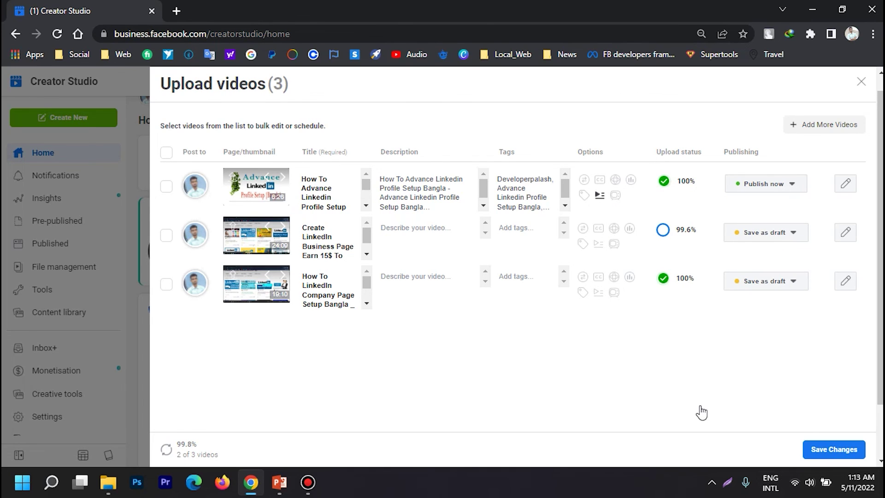
- Set the first video's publishing option in the upload list to Schedule for May 11, 2022 at 9:13am
{"action": "left_click", "coordinate": [757, 186]}
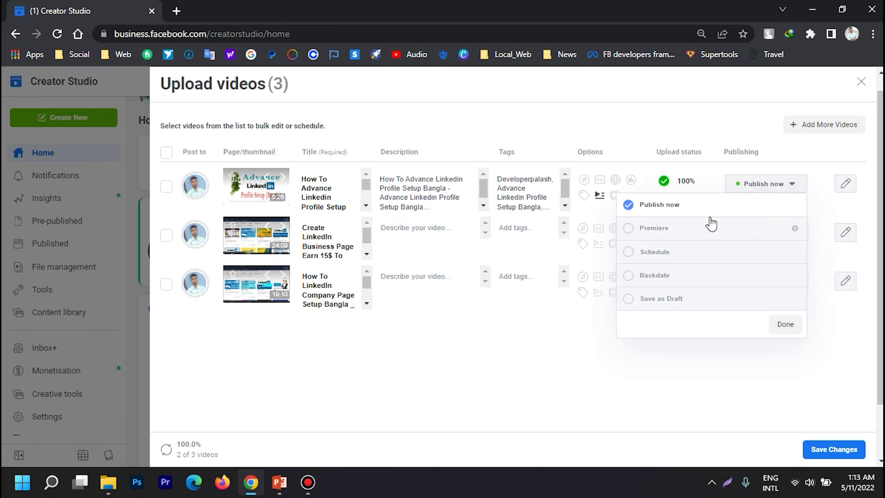
{"action": "left_click", "coordinate": [669, 253]}
{"action": "left_click", "coordinate": [783, 400]}
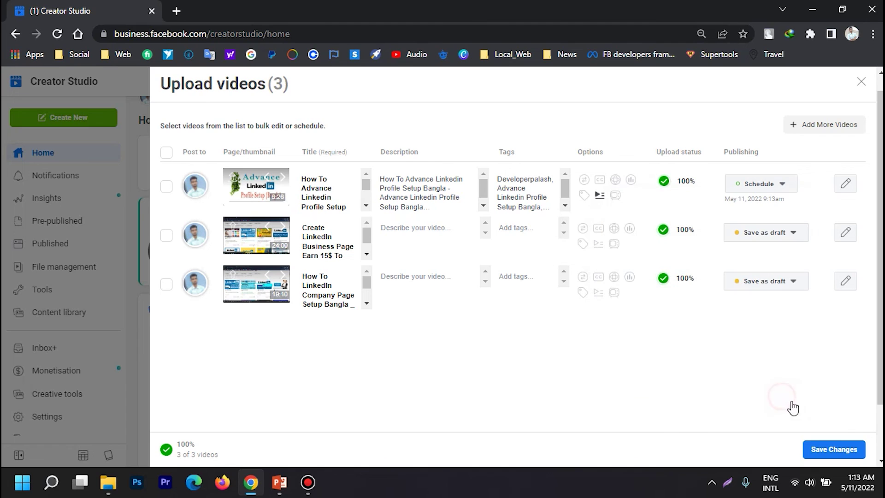